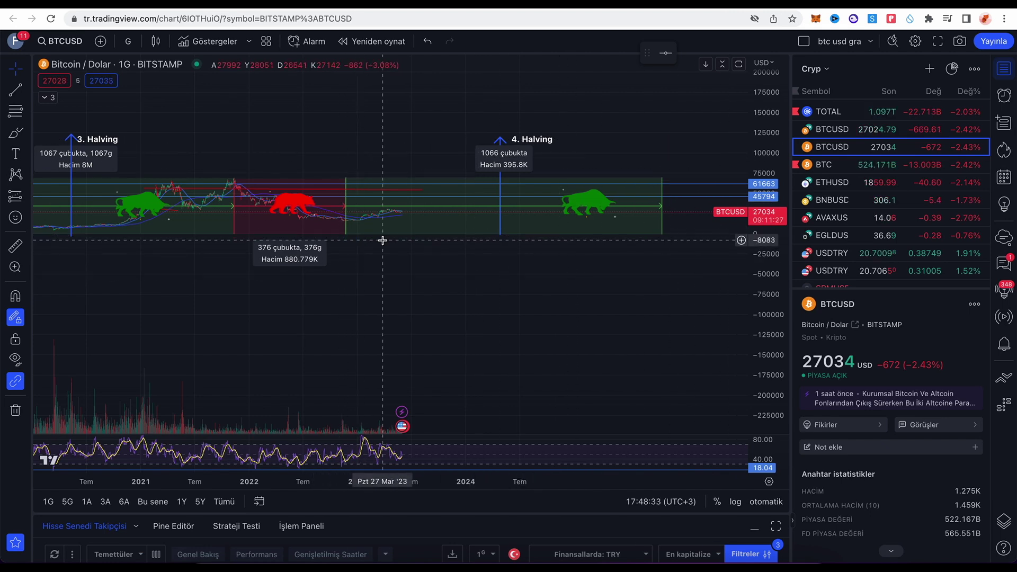
# - Examine the projected bull period around the 4. Halving marker on the BTCUSD daily chart
pyautogui.moveTo(393, 234); pyautogui.dragTo(425, 237)
pyautogui.moveTo(463, 270)
pyautogui.mouseDown()
pyautogui.moveTo(367, 320)
pyautogui.moveTo(342, 313)
pyautogui.mouseUp()
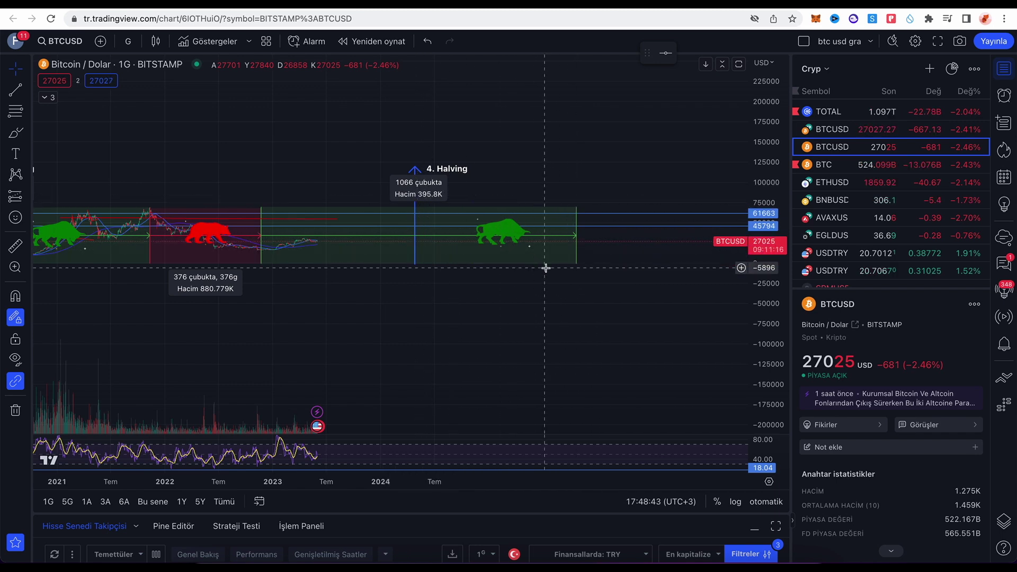
pyautogui.click(495, 255)
pyautogui.click(503, 264)
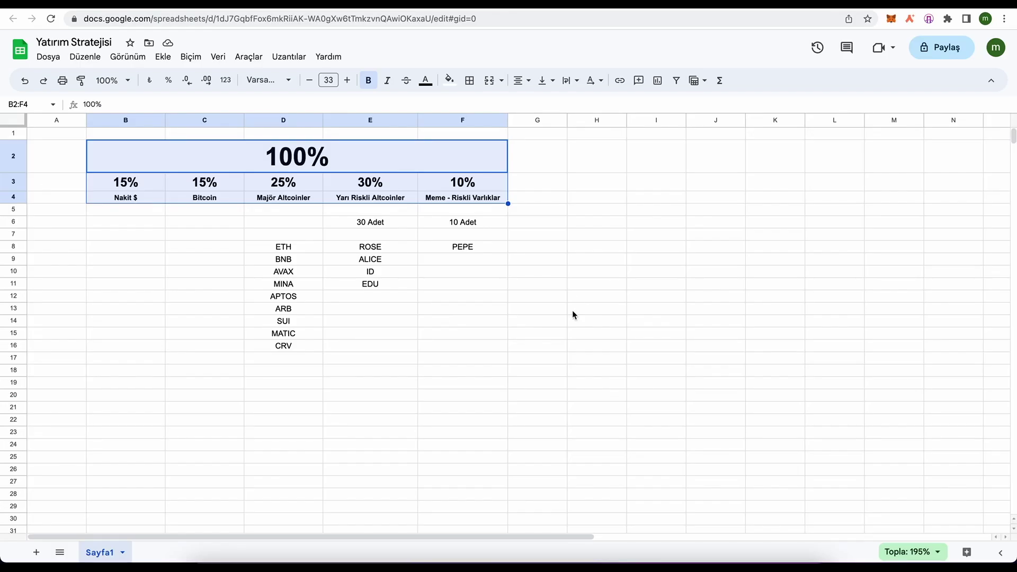
# - Switch to the Yatırım Stratejisi spreadsheet and highlight the allocation header block B2:F4
pyautogui.click(572, 311)
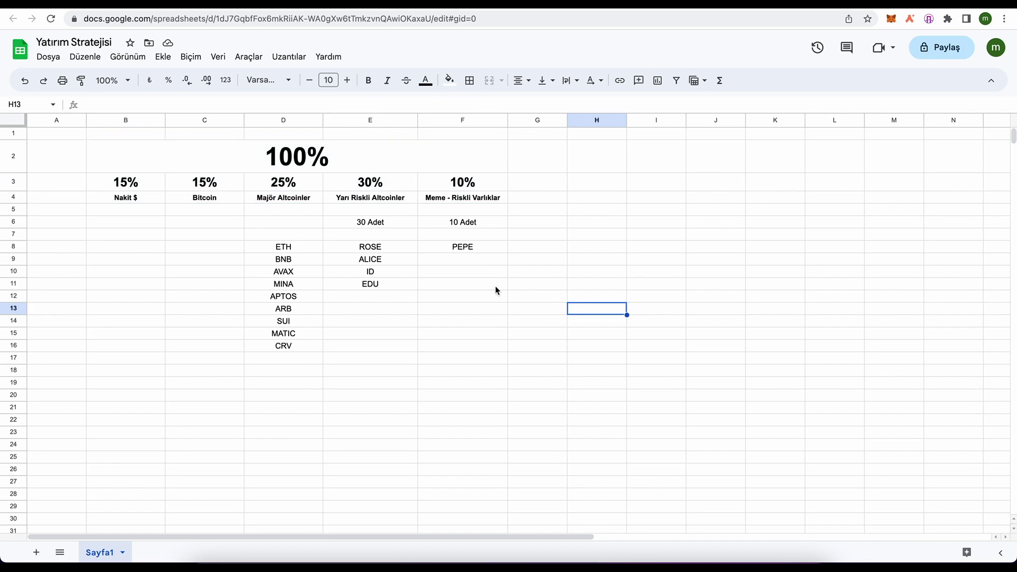
pyautogui.moveTo(121, 153); pyautogui.dragTo(456, 197)
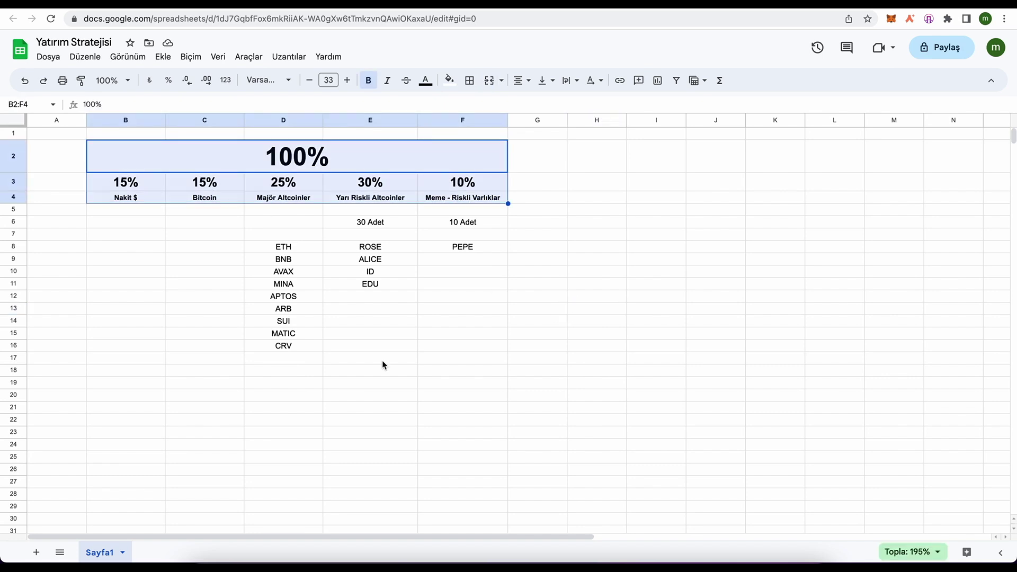
pyautogui.click(459, 393)
# - Review the allocation categories one by one, highlighting the share and label of each from Nakit $ to Meme - Riskli Varlıklar
pyautogui.moveTo(463, 197); pyautogui.dragTo(178, 196)
pyautogui.click(132, 197)
pyautogui.click(179, 183)
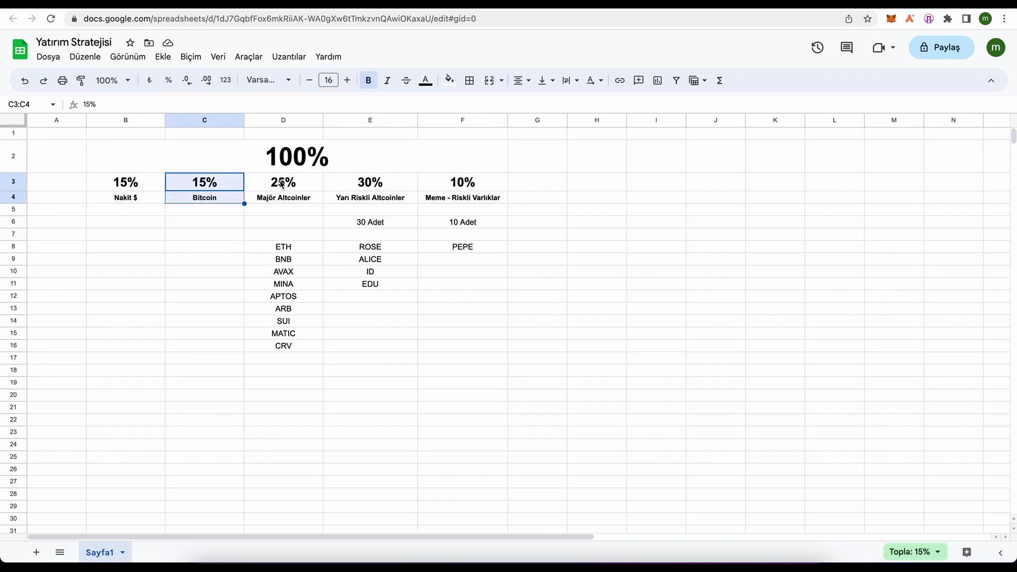
pyautogui.moveTo(283, 183); pyautogui.dragTo(283, 197)
pyautogui.click(360, 191)
pyautogui.moveTo(359, 189); pyautogui.dragTo(399, 197)
pyautogui.moveTo(463, 183); pyautogui.dragTo(510, 202)
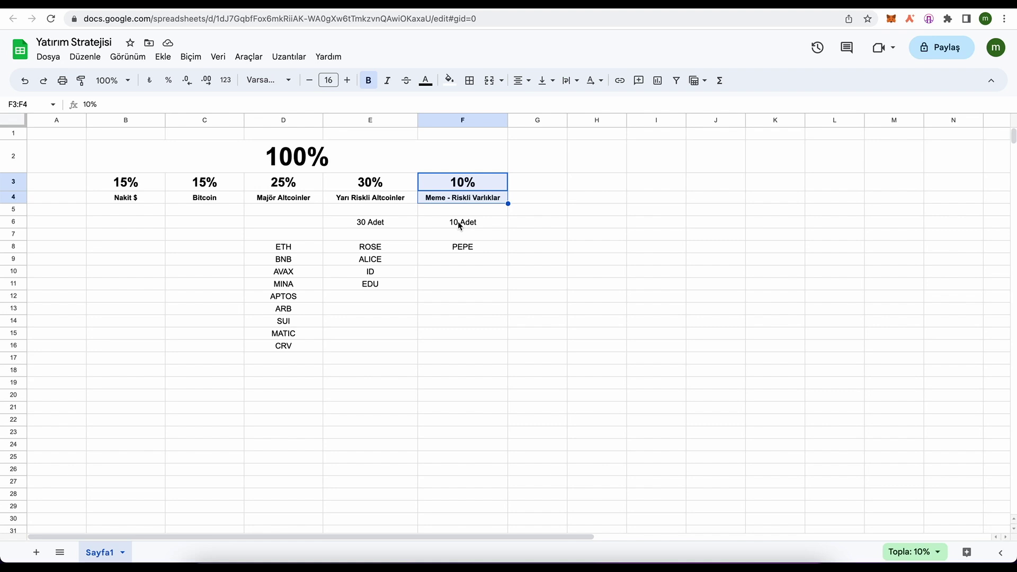
pyautogui.click(535, 324)
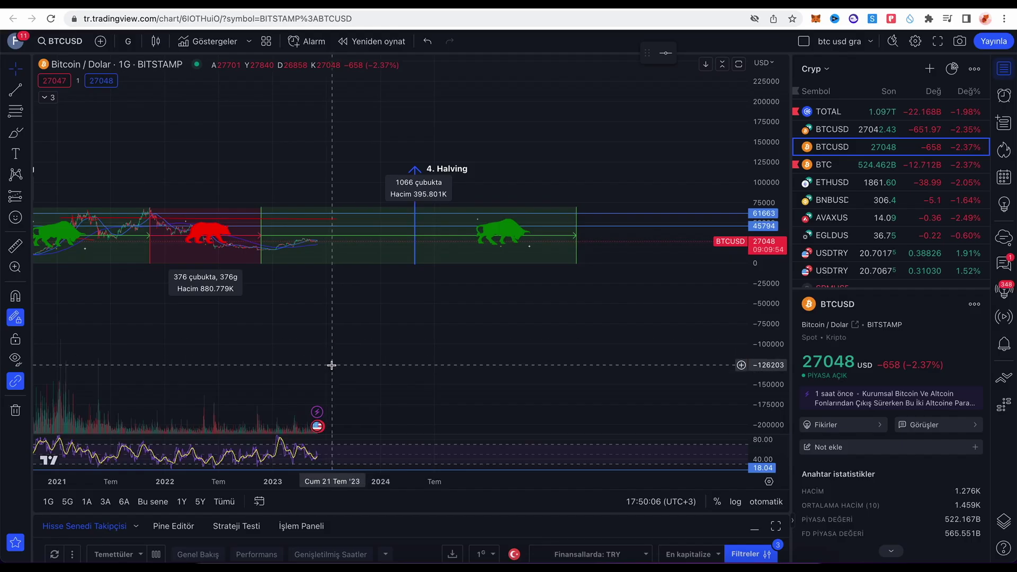
# - Switch to the BTCUSD chart and compare the bull and bear periods around the 2., 3. and 4. Halving markers
pyautogui.scroll(-5, 318, 344)
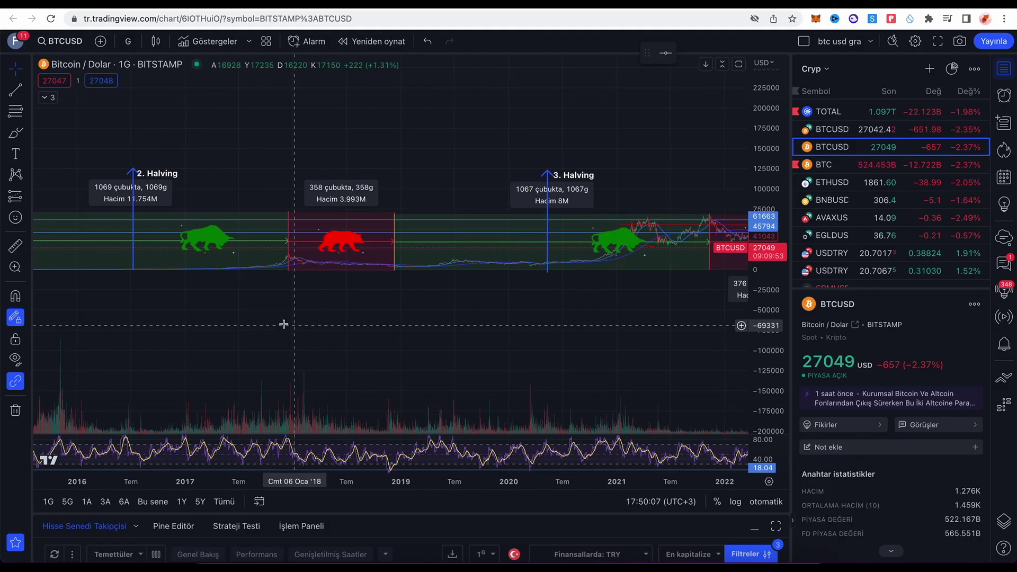
pyautogui.moveTo(307, 328); pyautogui.dragTo(601, 302)
pyautogui.moveTo(365, 300); pyautogui.dragTo(581, 299)
pyautogui.moveTo(391, 306); pyautogui.dragTo(261, 313)
pyautogui.moveTo(524, 303); pyautogui.dragTo(347, 309)
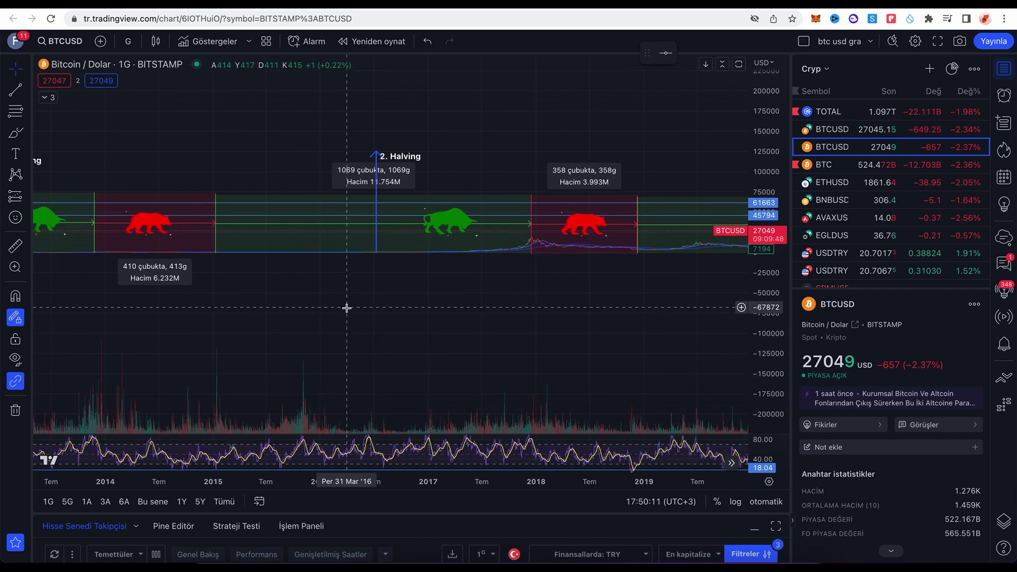
pyautogui.moveTo(522, 313); pyautogui.dragTo(466, 237)
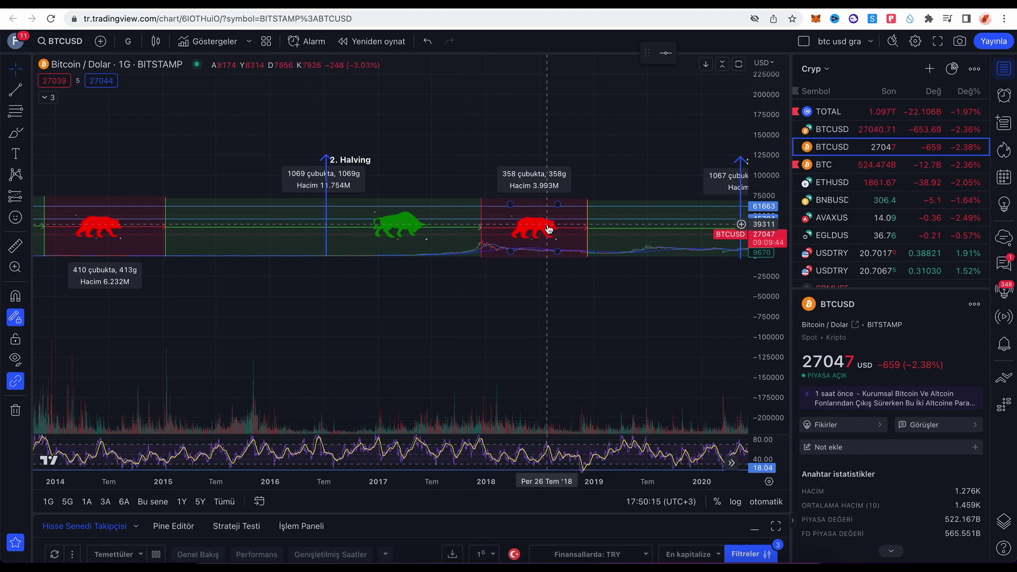
pyautogui.moveTo(618, 345); pyautogui.dragTo(438, 342)
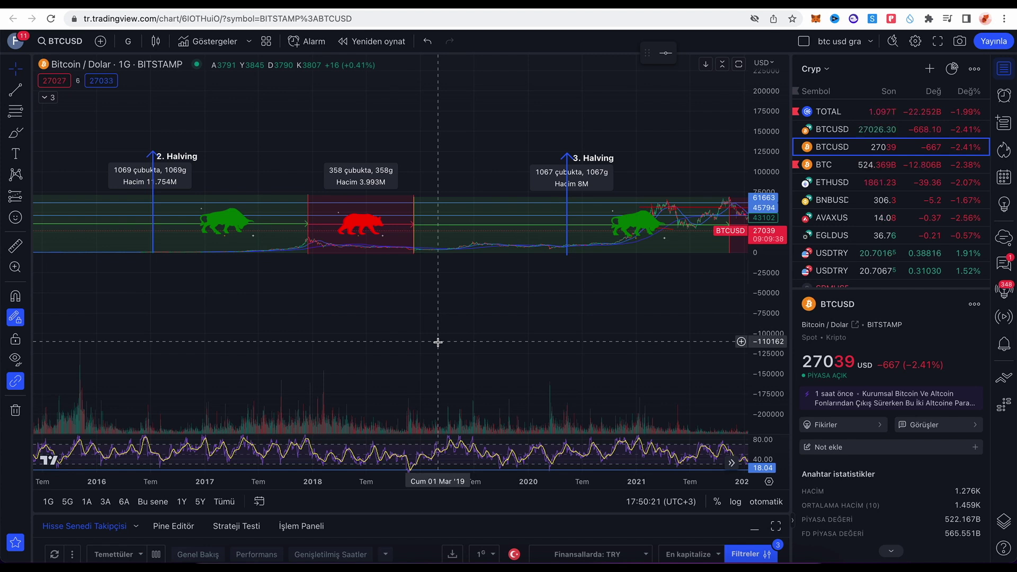
pyautogui.moveTo(581, 322); pyautogui.dragTo(284, 297)
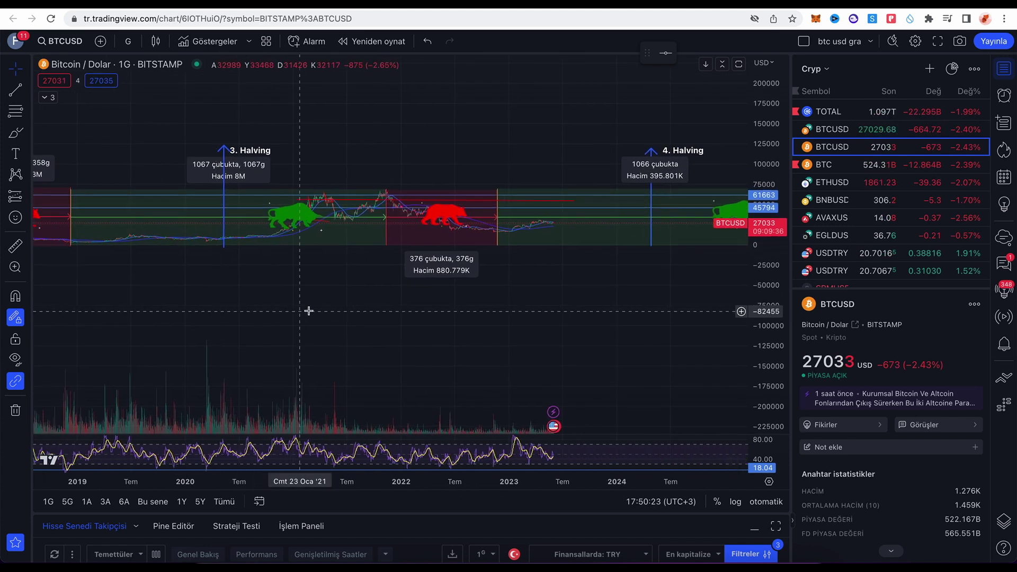
pyautogui.moveTo(550, 310); pyautogui.dragTo(436, 329)
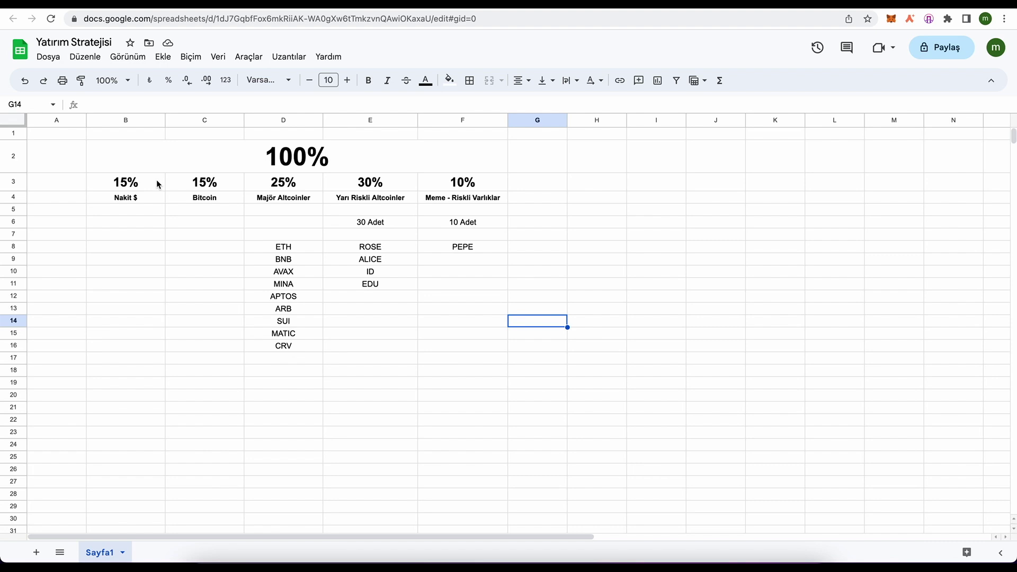
# - Return to the spreadsheet and highlight the allocation table B3:F16, followed by the Nakit $ and Bitcoin shares
pyautogui.moveTo(138, 182); pyautogui.dragTo(492, 354)
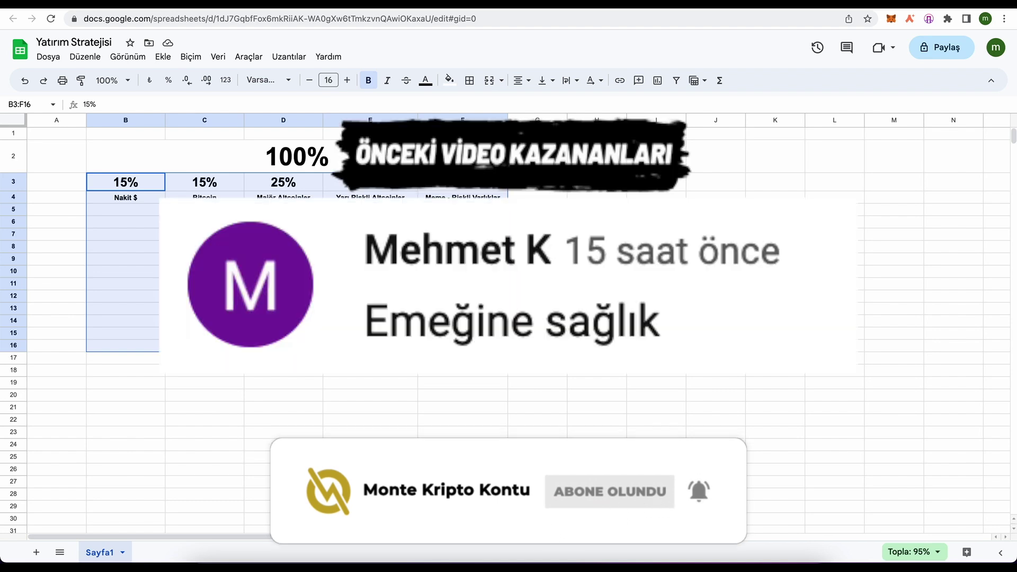
pyautogui.click(537, 345)
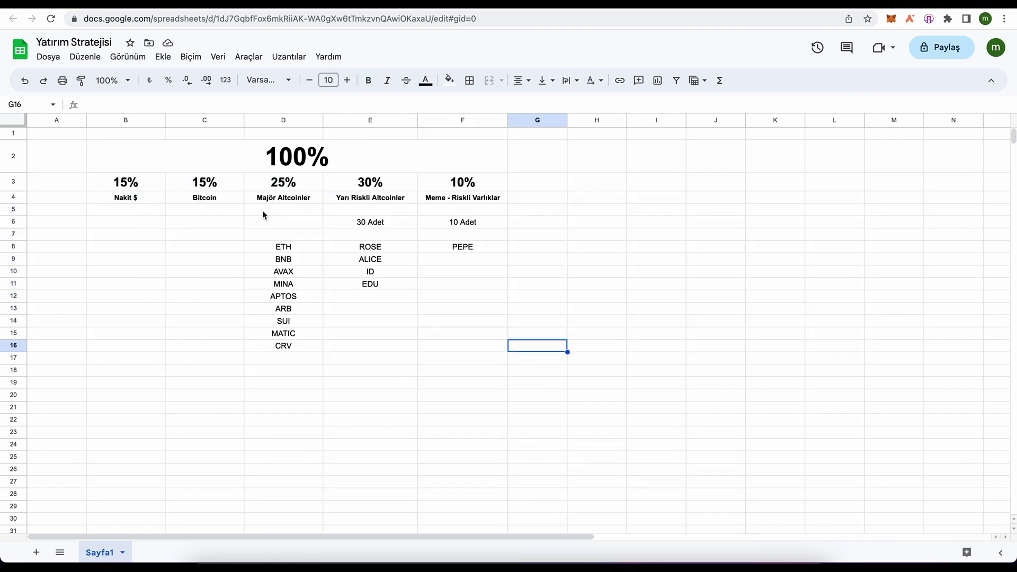
pyautogui.click(145, 189)
pyautogui.moveTo(146, 195); pyautogui.dragTo(148, 208)
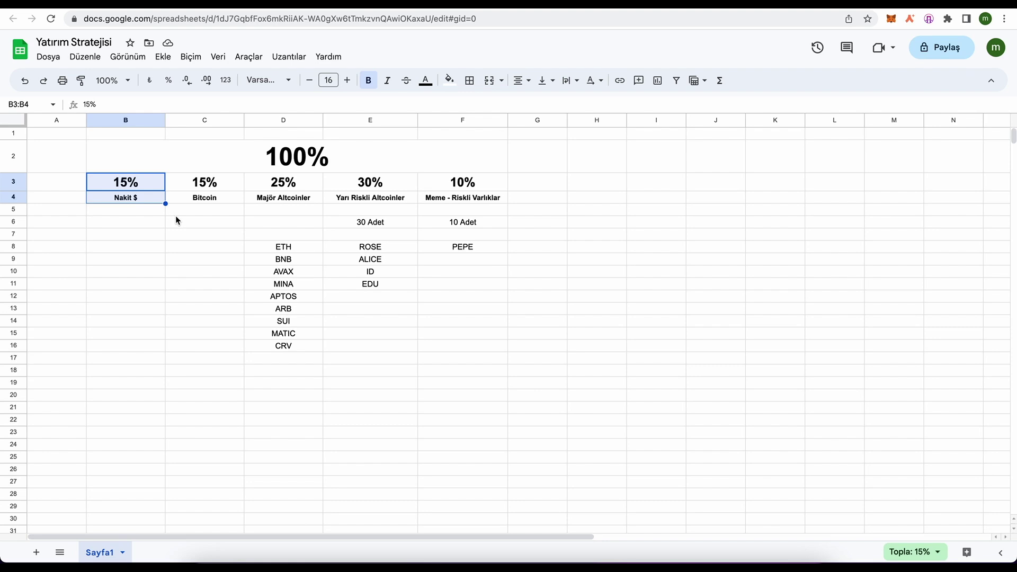
pyautogui.click(144, 243)
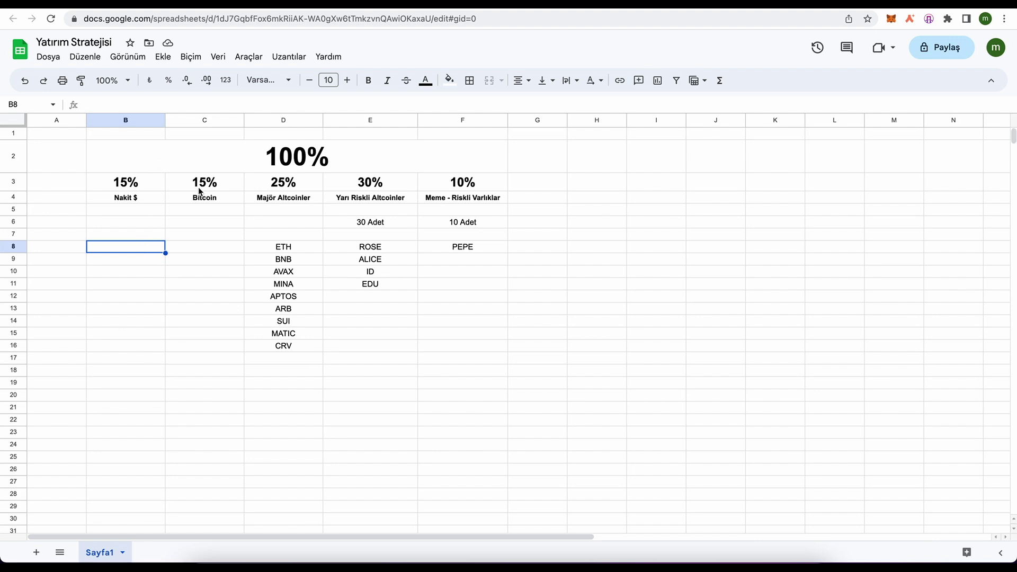
pyautogui.moveTo(198, 189); pyautogui.dragTo(196, 205)
pyautogui.click(220, 236)
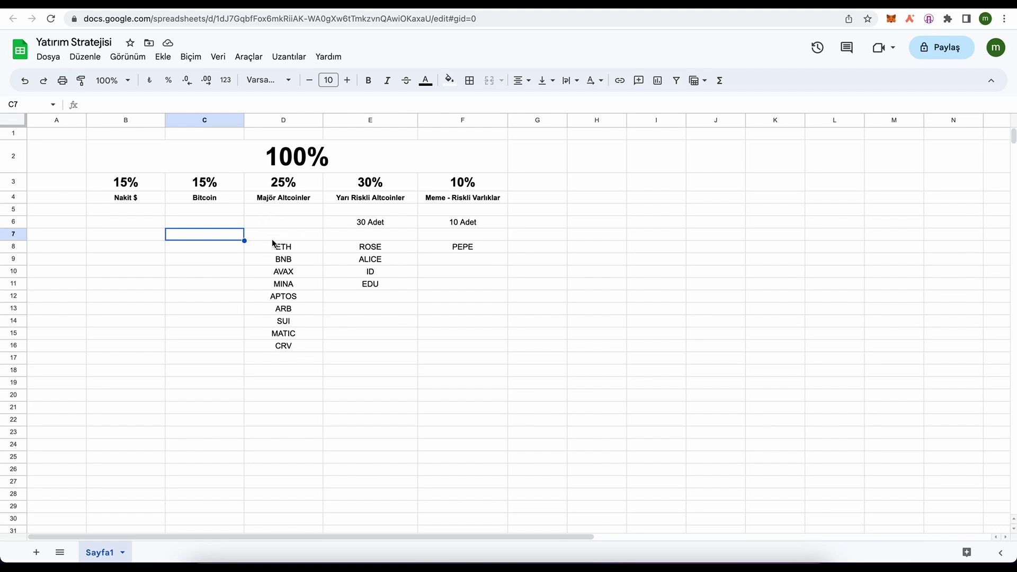
pyautogui.click(213, 241)
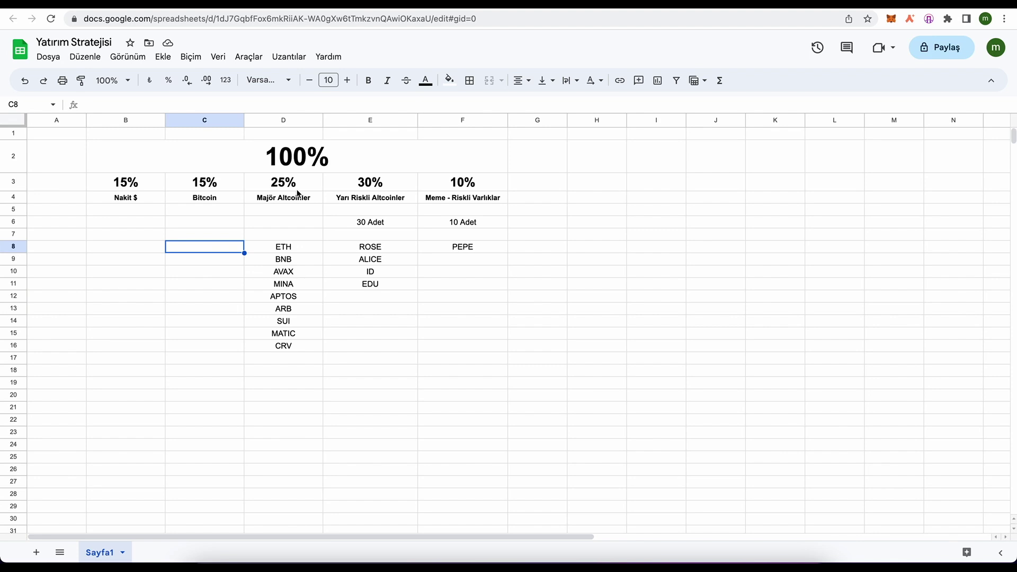
# - Set the Majör Altcoinler share in D3 to 30% and highlight that category's column down to the CRV entry
pyautogui.moveTo(300, 191); pyautogui.dragTo(296, 197)
pyautogui.click(288, 247)
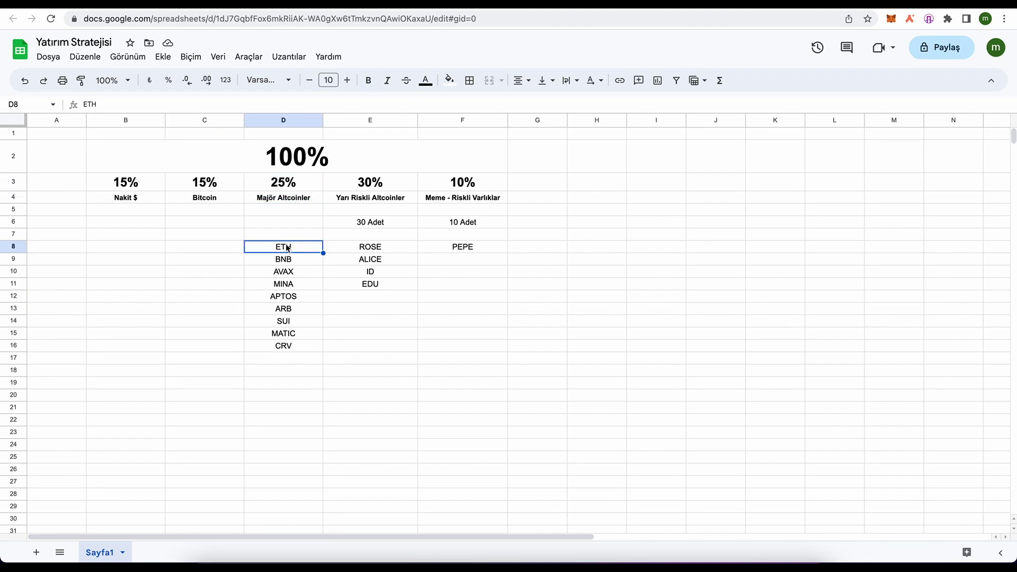
pyautogui.moveTo(457, 173); pyautogui.dragTo(129, 186)
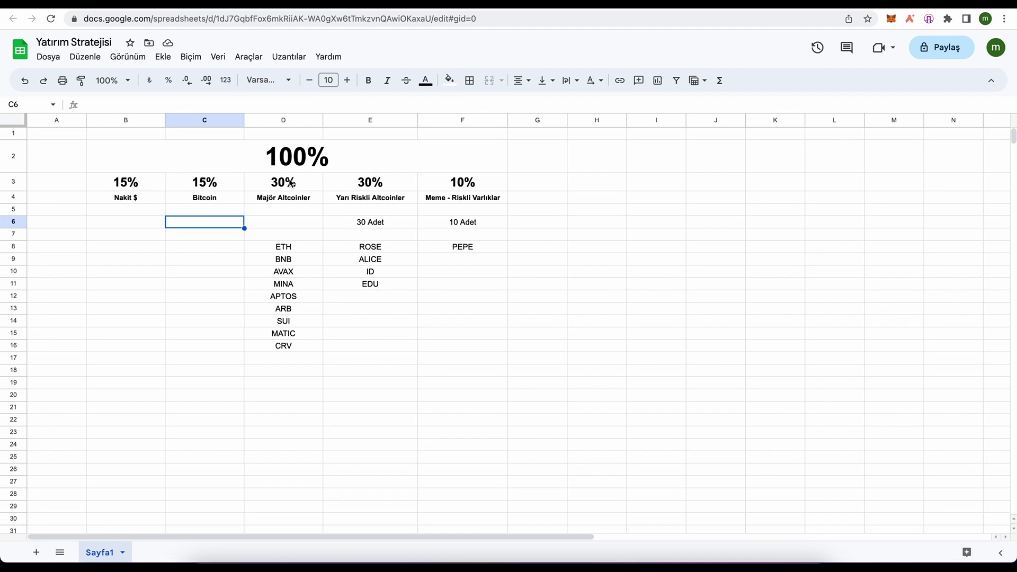
pyautogui.moveTo(293, 184); pyautogui.dragTo(295, 344)
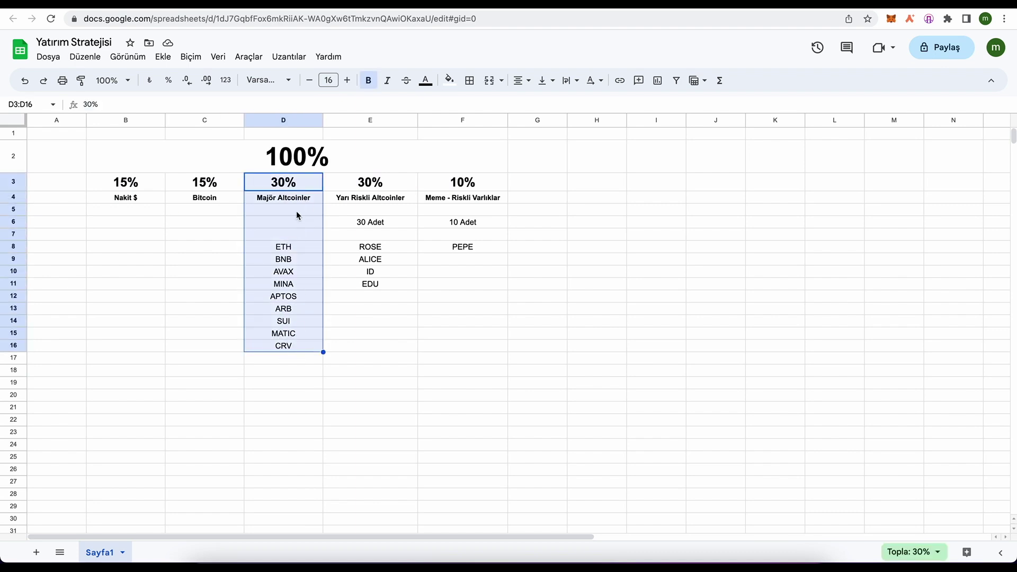
pyautogui.click(295, 247)
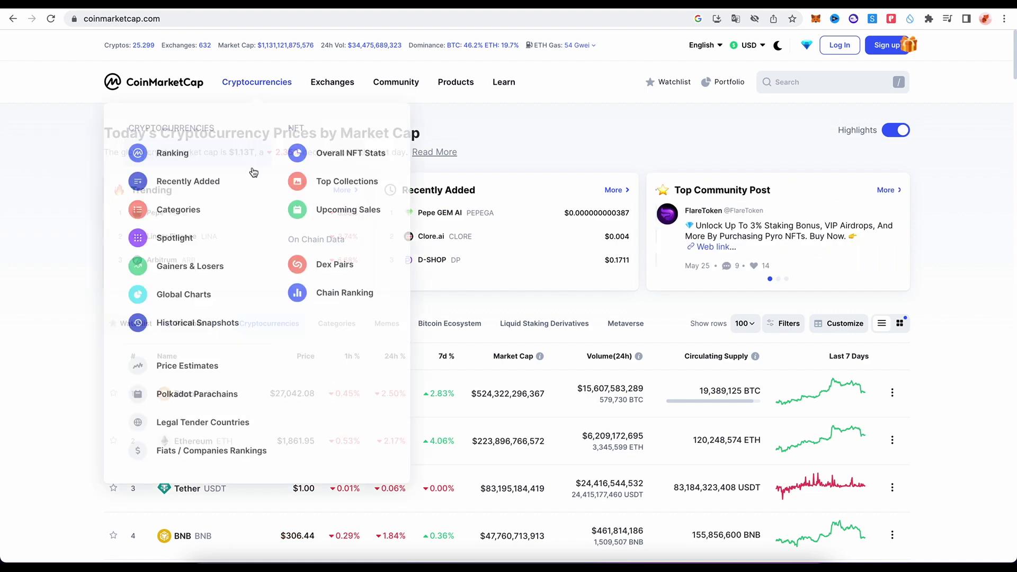
# - Examine the coins ranked roughly in the top 50 by market cap on CoinMarketCap
pyautogui.scroll(-10, 77, 282)
pyautogui.scroll(-15, 94, 263)
pyautogui.scroll(-4, 93, 263)
pyautogui.scroll(-14, 94, 263)
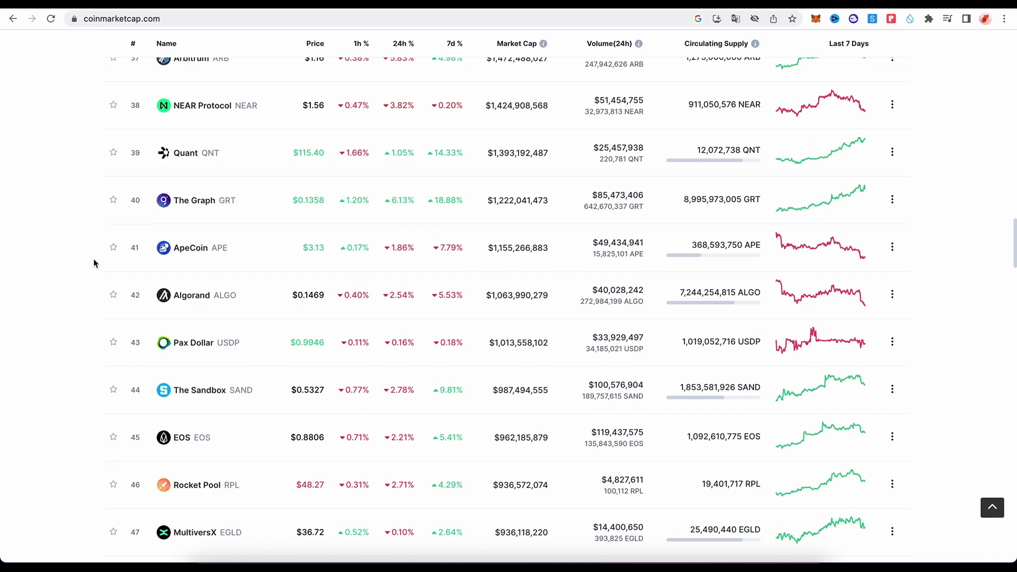
pyautogui.scroll(-8, 93, 263)
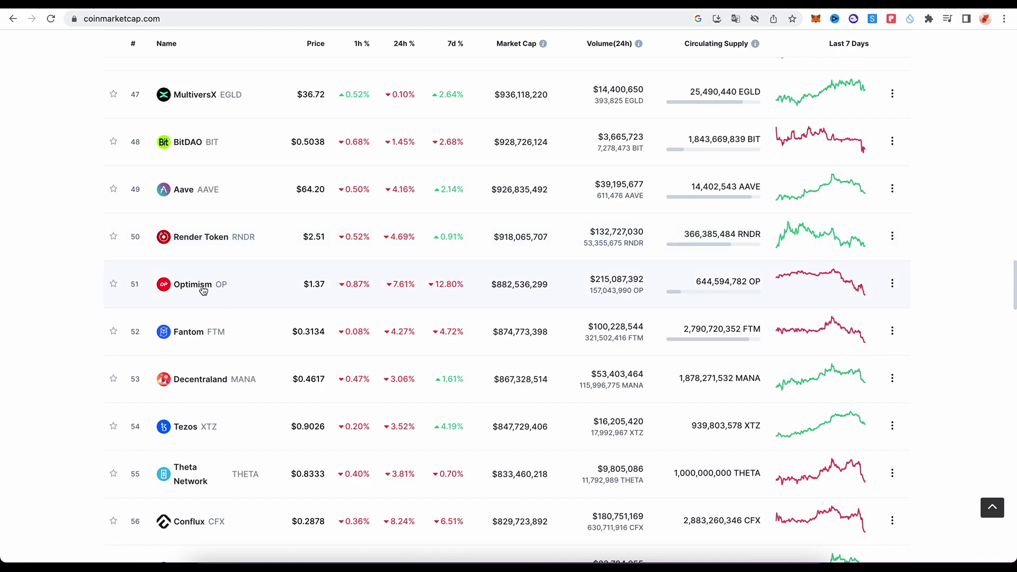
pyautogui.scroll(5, 306, 373)
pyautogui.scroll(20, 306, 373)
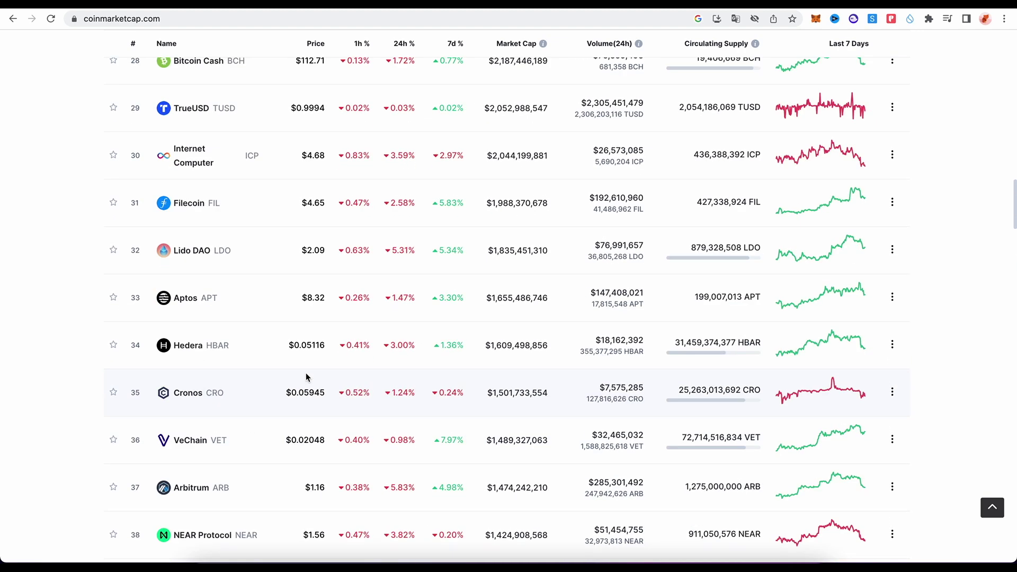
pyautogui.scroll(15, 306, 376)
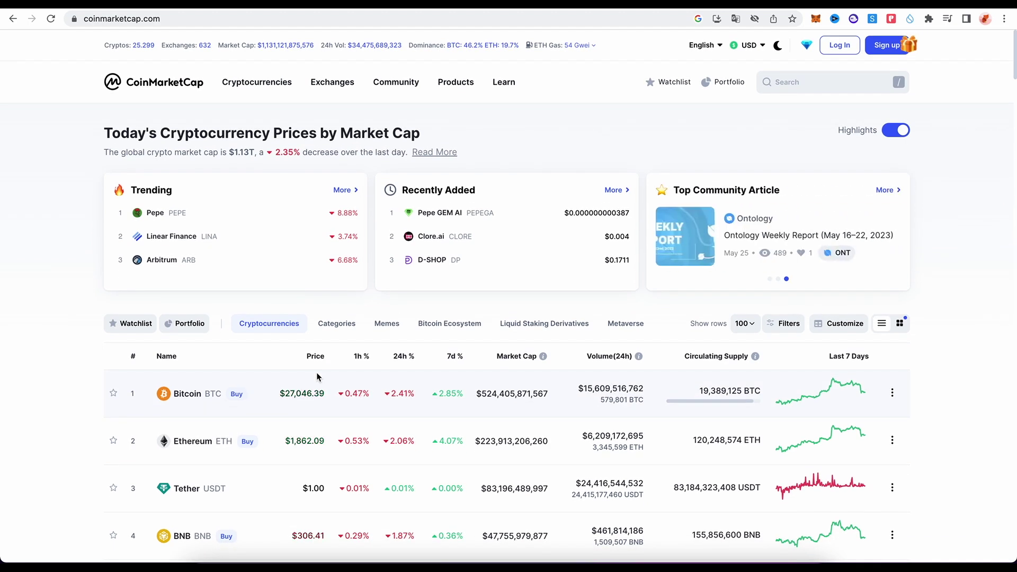
# - Highlight the Yarı Riskli Altcoinler share in the spreadsheet and examine the CoinMarketCap ranking down to rank 100
pyautogui.press('super+grave')
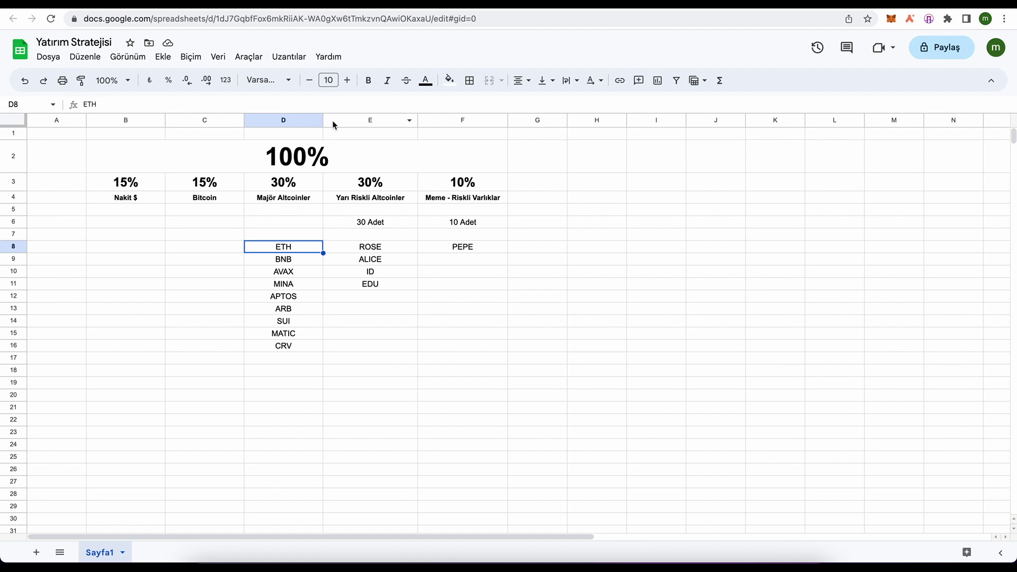
pyautogui.moveTo(363, 187); pyautogui.dragTo(358, 205)
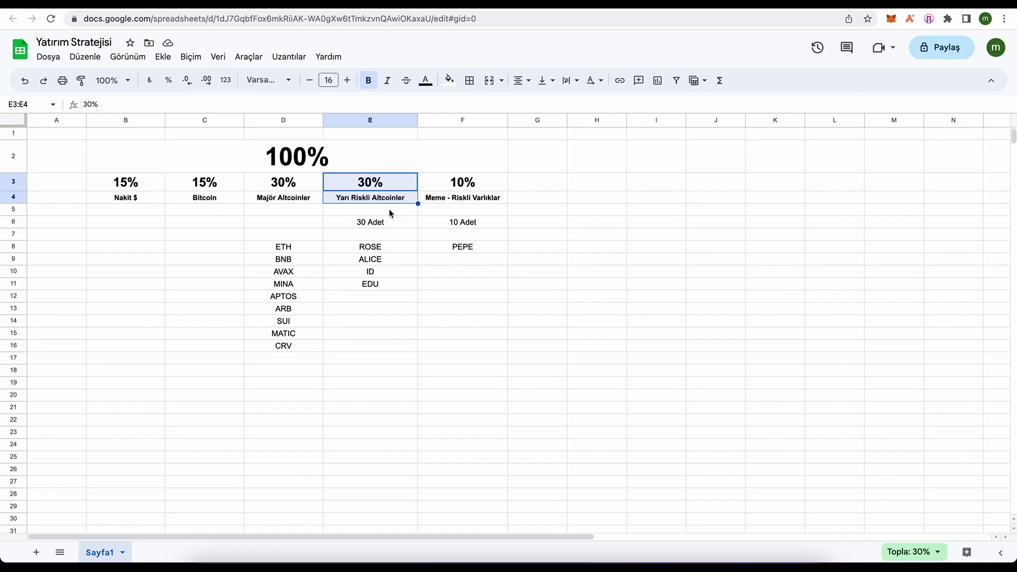
pyautogui.press('super+grave')
pyautogui.scroll(-20, 243, 344)
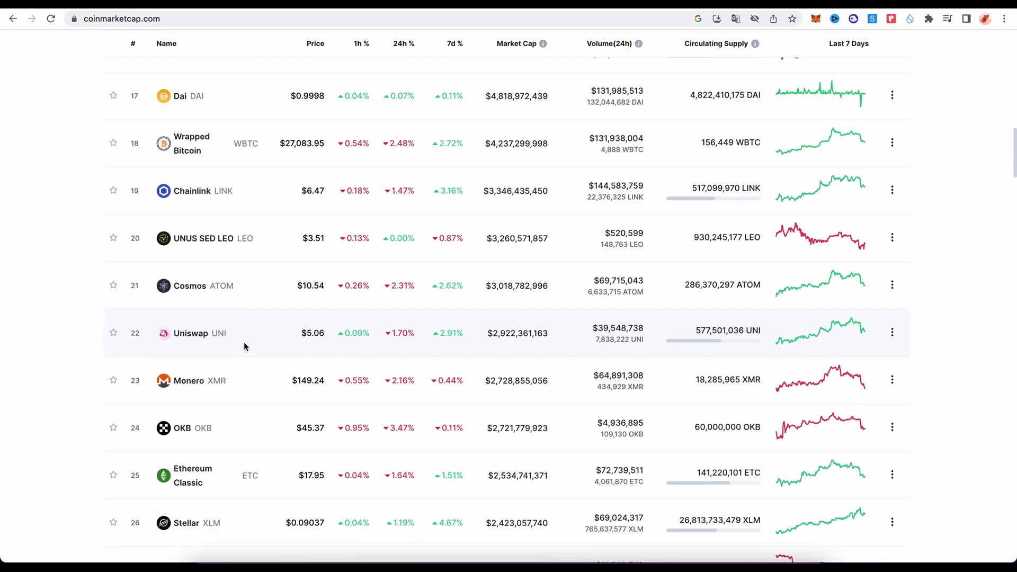
pyautogui.scroll(-8, 244, 345)
pyautogui.scroll(-20, 245, 345)
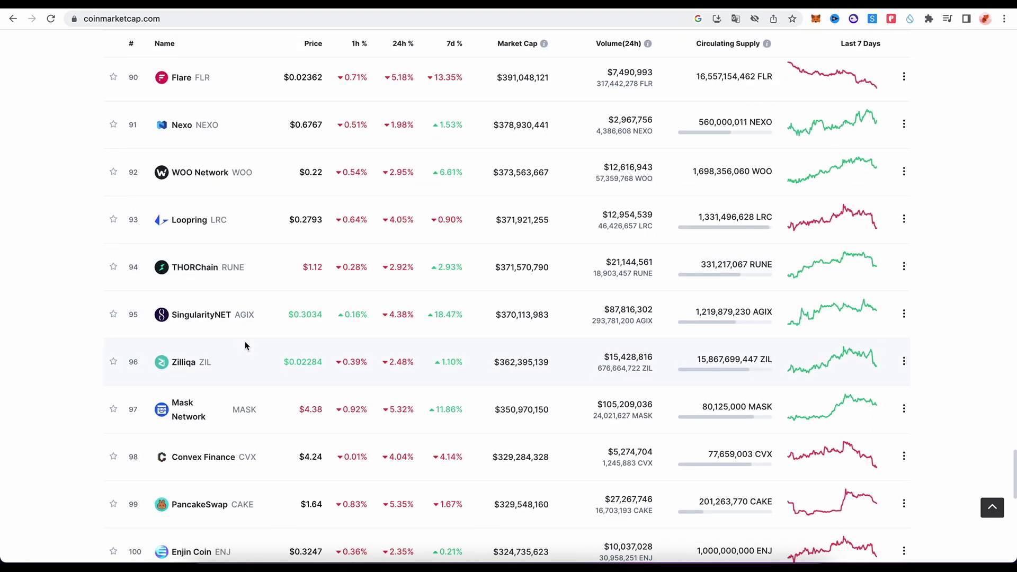
pyautogui.scroll(13, 245, 346)
pyautogui.scroll(20, 248, 353)
pyautogui.scroll(15, 248, 353)
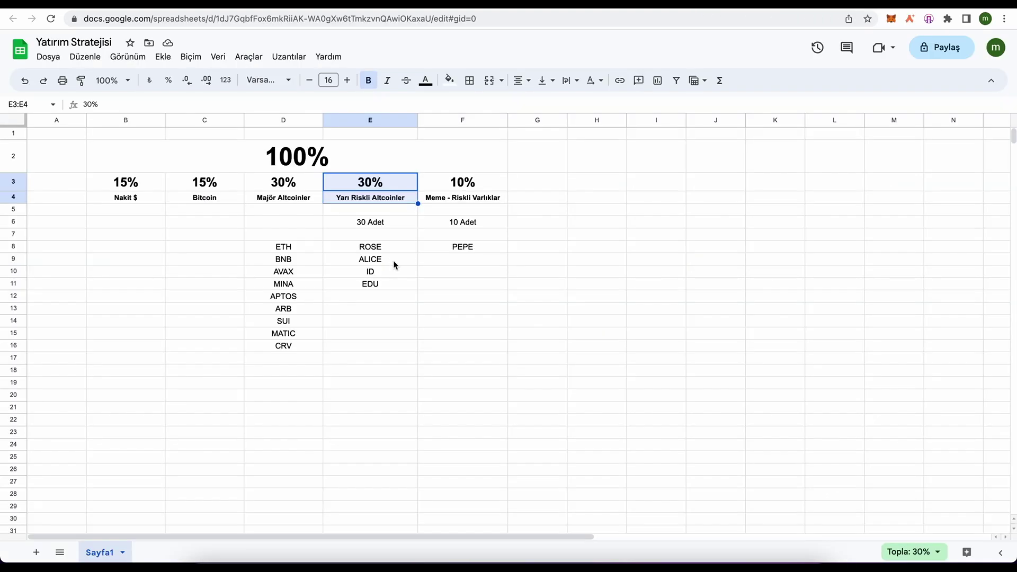
# - Review the 30 Adet count, the Meme - Riskli Varlıklar share and the Majör Altcoinler column D3:D16 in the spreadsheet
pyautogui.click(398, 227)
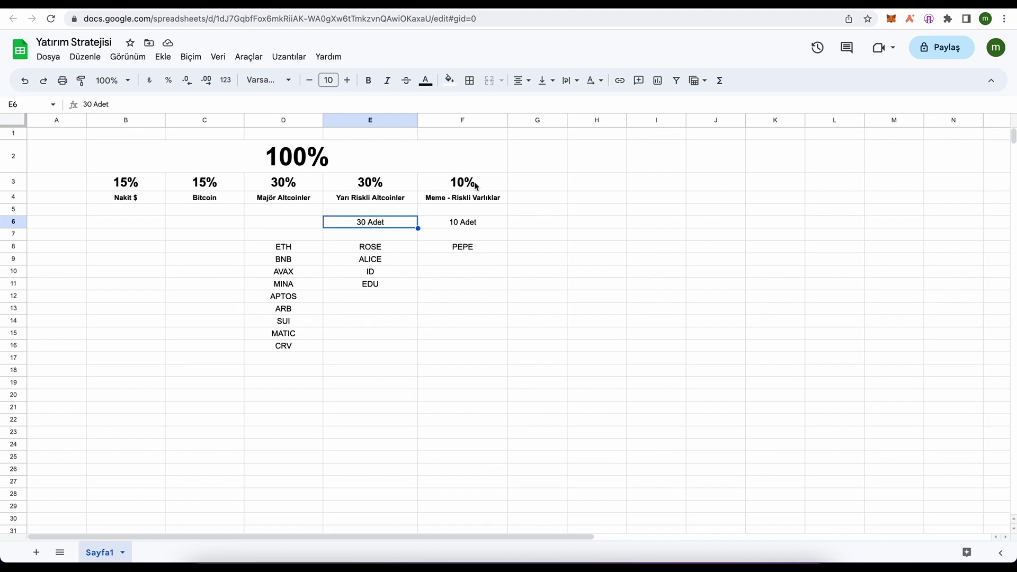
pyautogui.moveTo(476, 186); pyautogui.dragTo(471, 195)
pyautogui.click(556, 245)
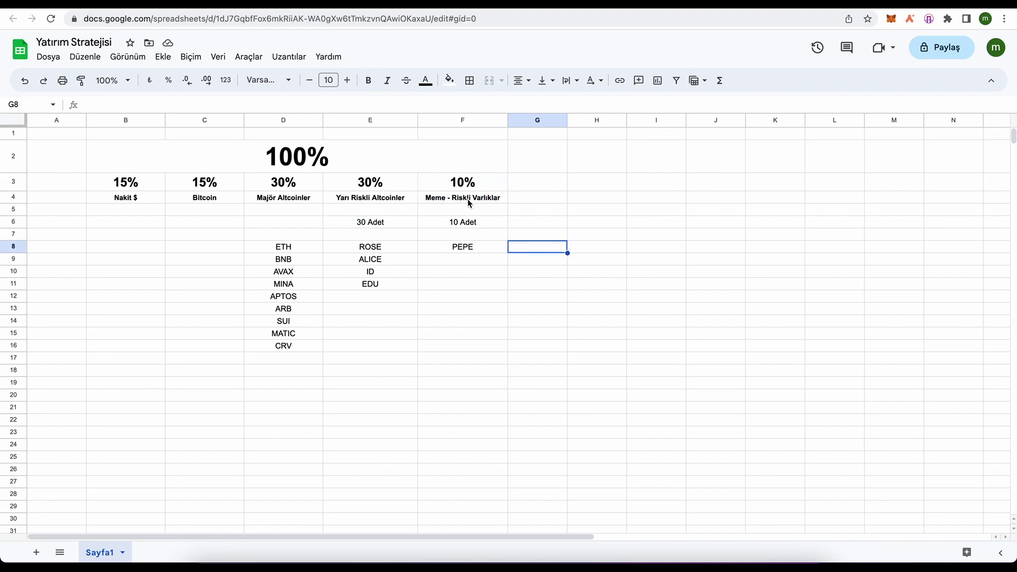
pyautogui.moveTo(294, 187); pyautogui.dragTo(295, 345)
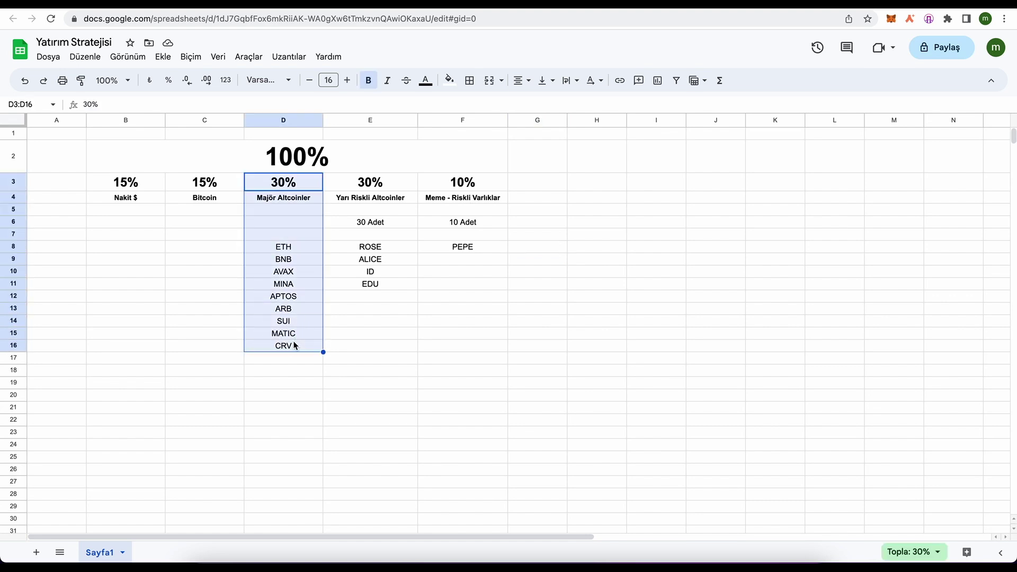
# - Highlight the Yarı Riskli Altcoinler column from its share in E3 down to the EDU entry and review its heading
pyautogui.moveTo(386, 186); pyautogui.dragTo(381, 286)
pyautogui.click(382, 312)
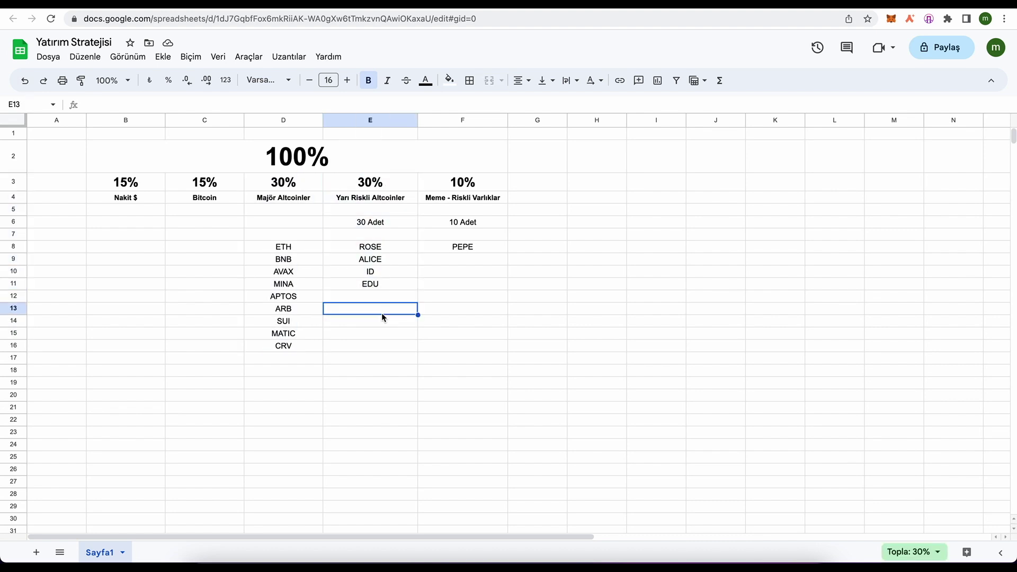
pyautogui.click(372, 198)
pyautogui.click(374, 211)
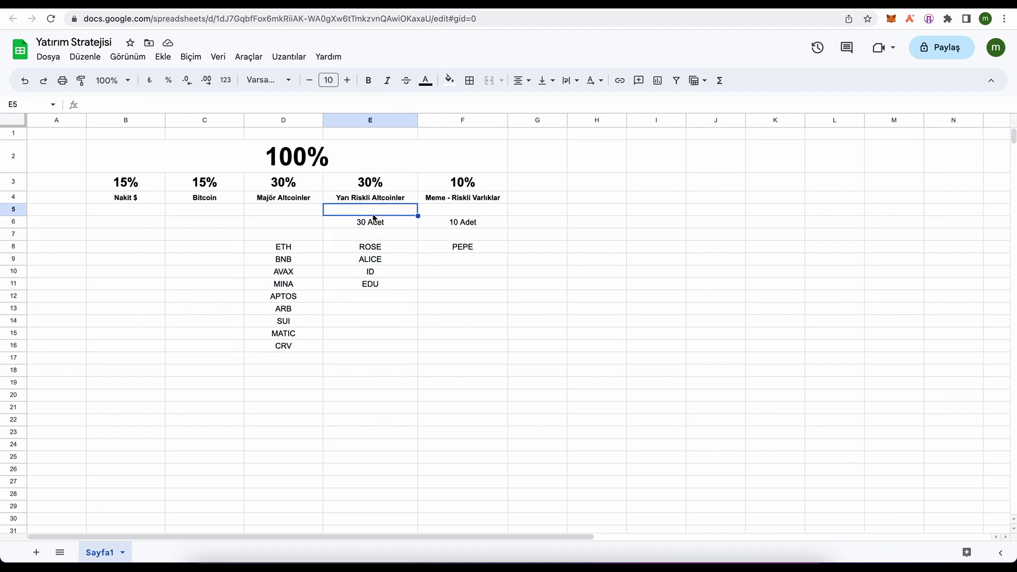
# - Enter 150, 150, 300, 300 and 100 in B19:F19 and format the amounts as dollars
pyautogui.click(128, 386)
pyautogui.write('150')
pyautogui.press('Tab')
pyautogui.write('150')
pyautogui.press('Tab')
pyautogui.write('300')
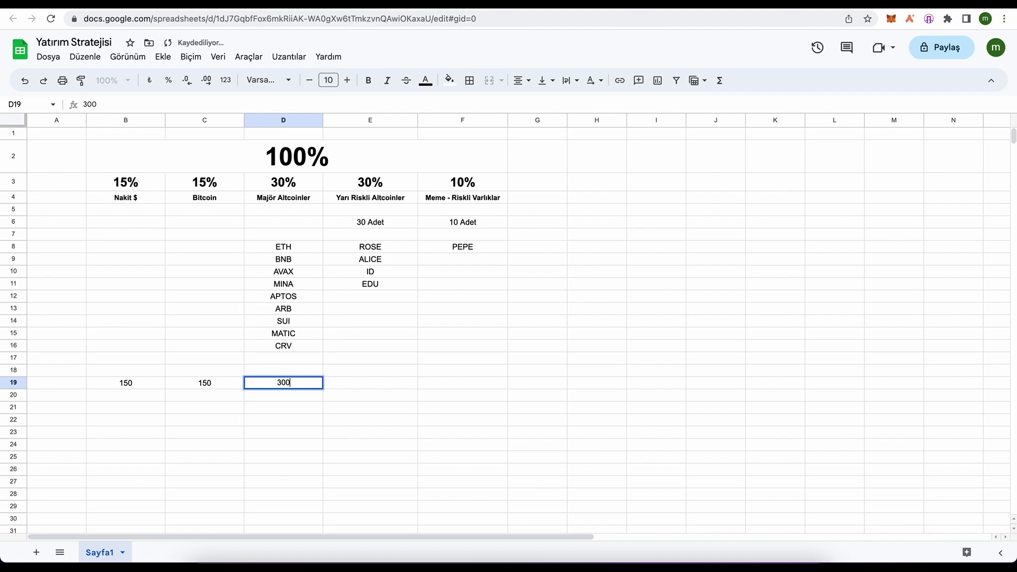
pyautogui.press('Tab')
pyautogui.write('300')
pyautogui.press('Tab')
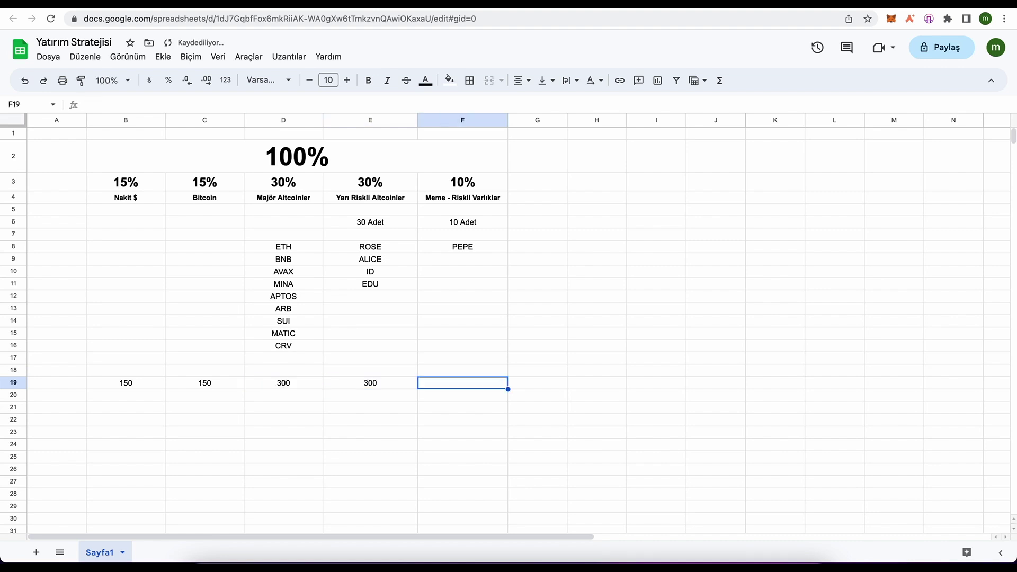
pyautogui.write('100')
pyautogui.press('Return')
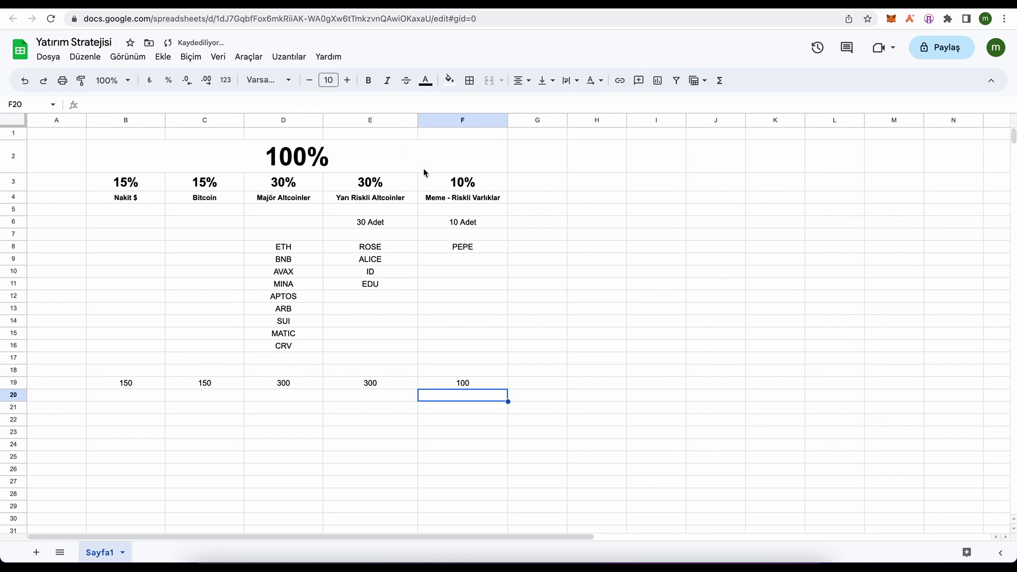
pyautogui.click(147, 385)
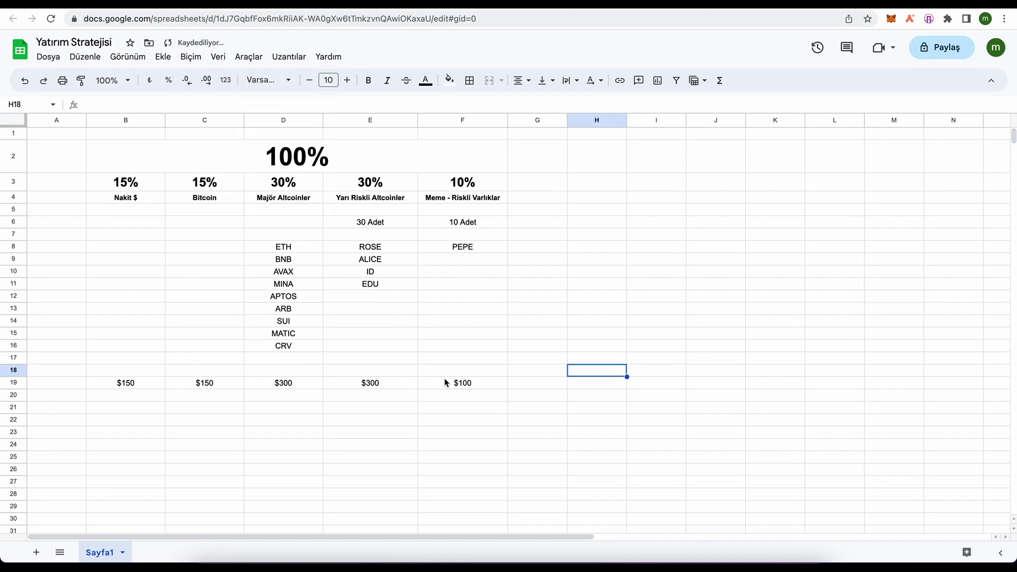
# - Review the Yarı Riskli Altcoinler amount in E19 and the coin counts in E6 and F6
pyautogui.click(385, 384)
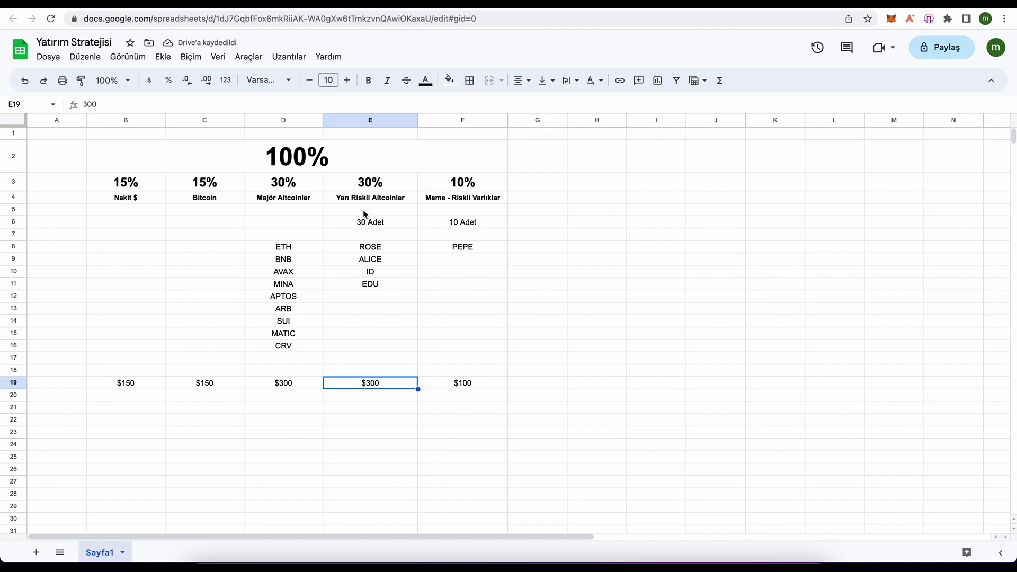
pyautogui.click(372, 198)
pyautogui.click(376, 222)
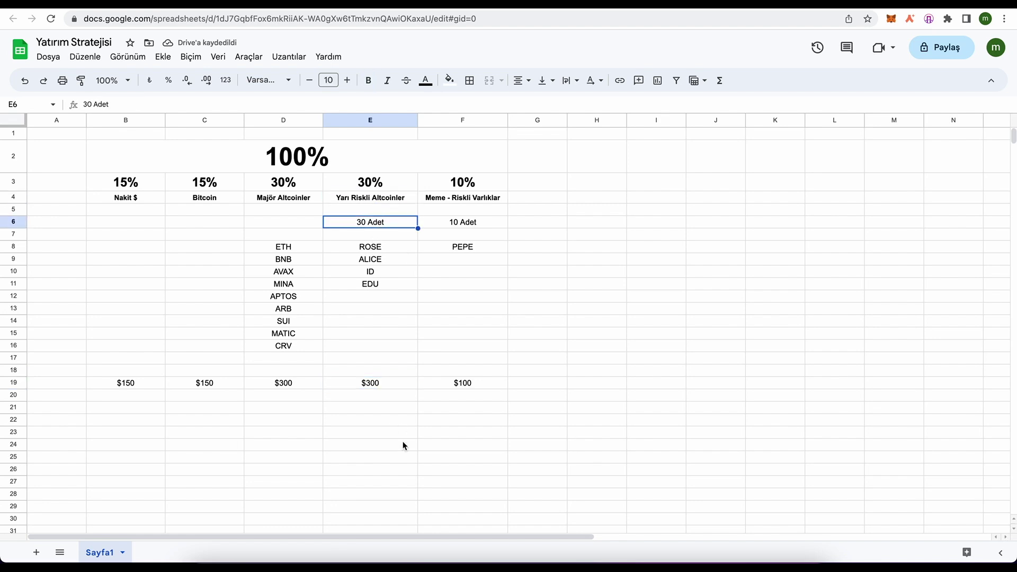
pyautogui.doubleClick(365, 224)
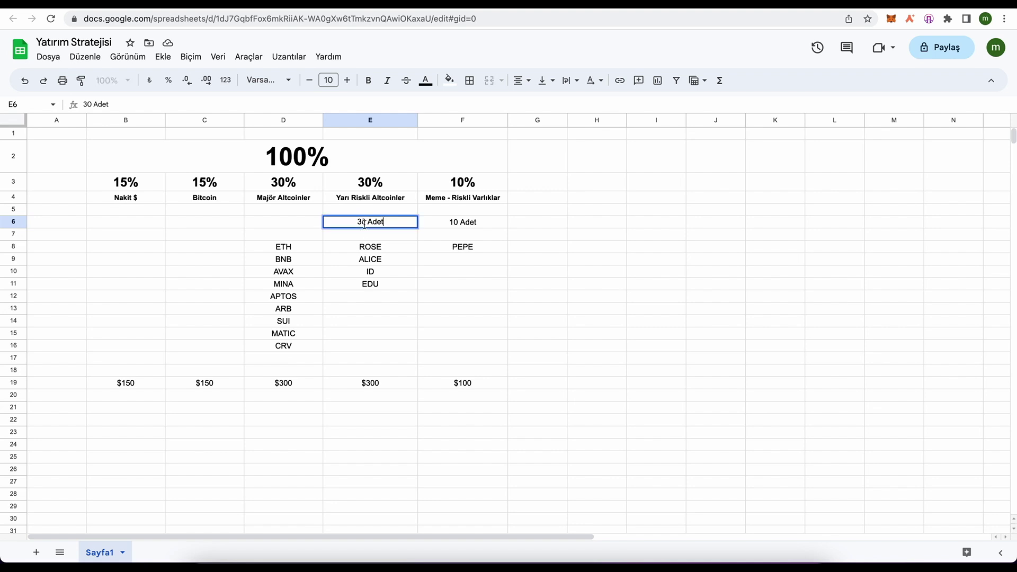
pyautogui.click(386, 322)
pyautogui.click(471, 221)
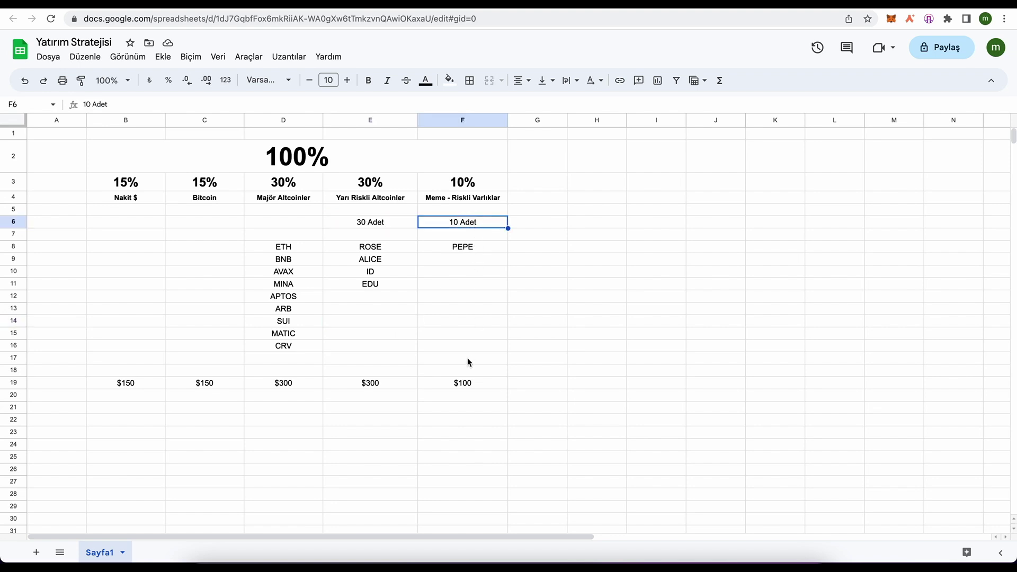
pyautogui.doubleClick(460, 225)
pyautogui.click(472, 322)
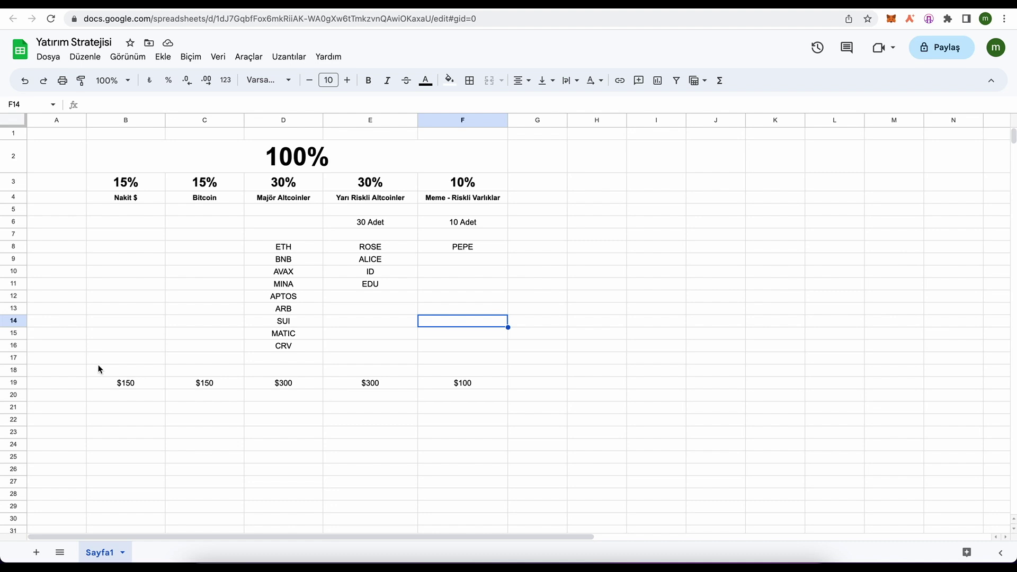
# - Set the amounts in B19:F19 to $1.500, $1.500, $3.000, $3.000 and $1.000
pyautogui.moveTo(115, 379); pyautogui.dragTo(488, 386)
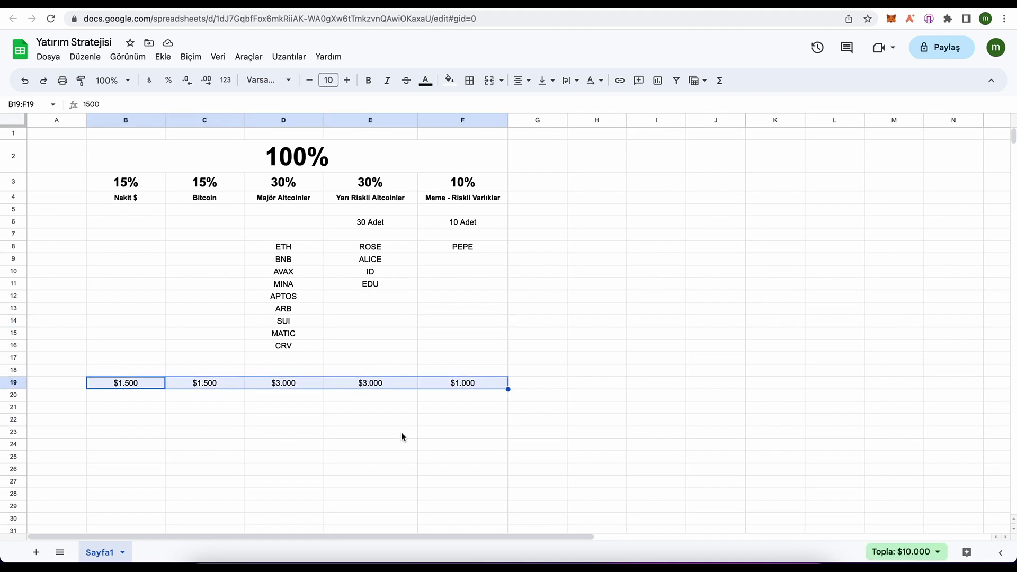
pyautogui.hscroll(10, 379, 393)
pyautogui.hscroll(-10, 372, 393)
pyautogui.click(385, 387)
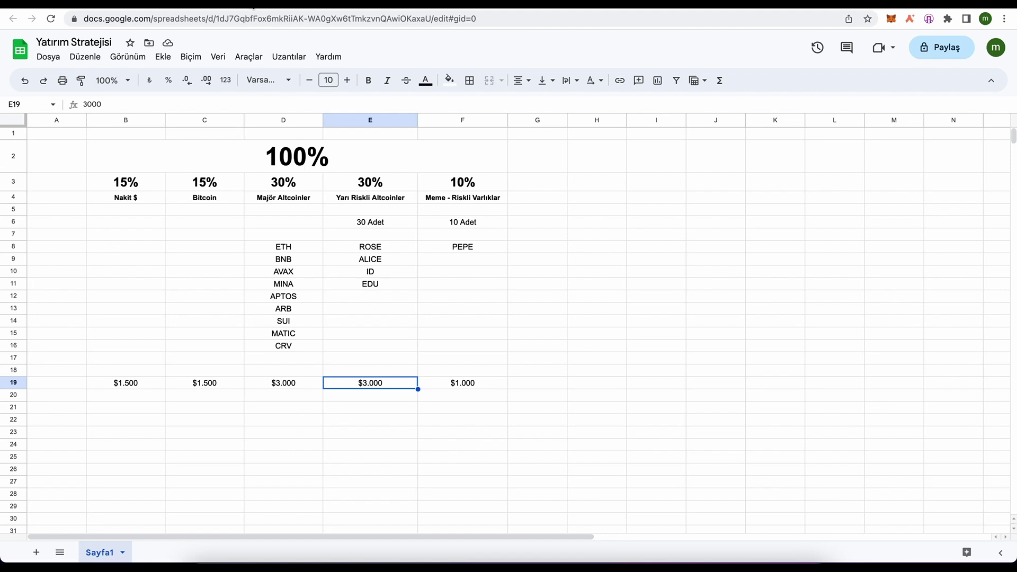
# - Switch to the Portföyüm spreadsheet and examine the coins and their costs in each category
pyautogui.click(253, 7)
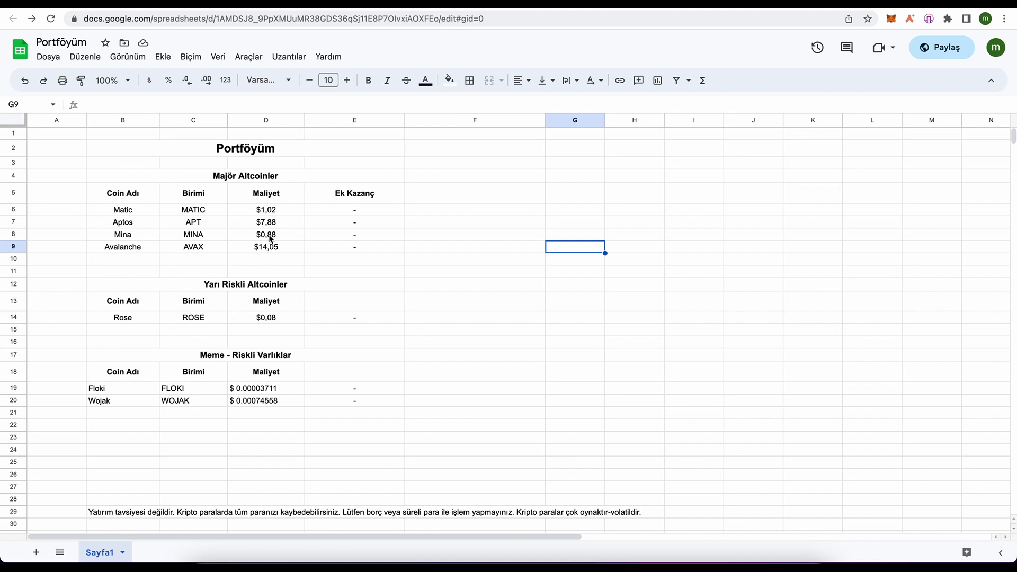
pyautogui.click(299, 272)
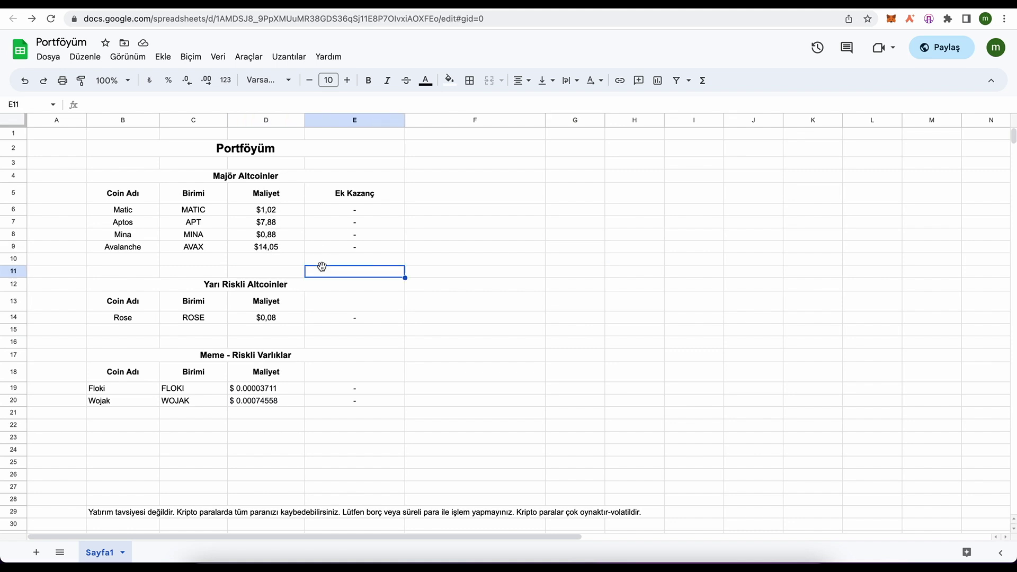
# - Switch to Twitter and read the tweets about the Floki and WOJAK purchases
pyautogui.click(397, 8)
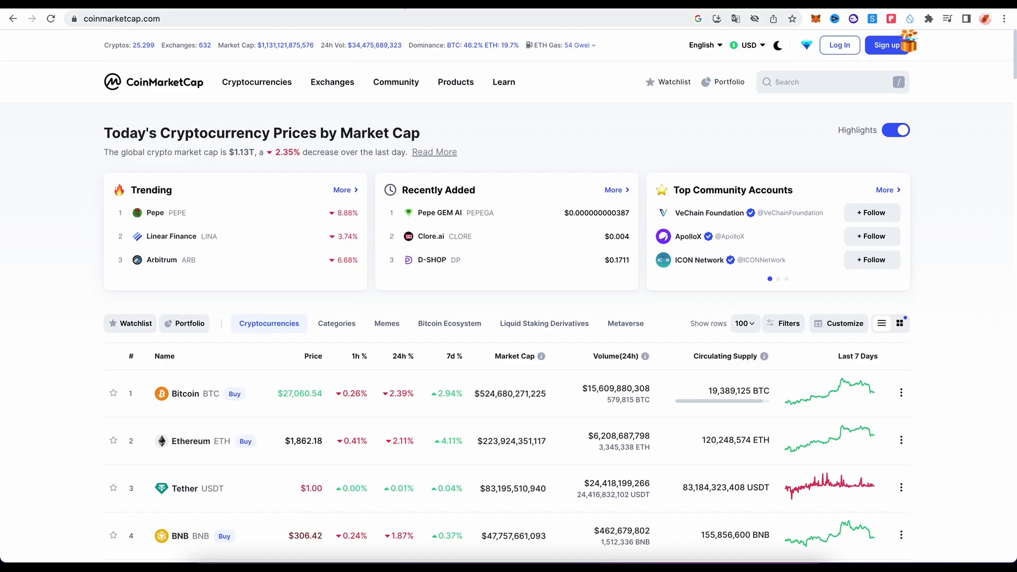
pyautogui.hotkey('ctrl', 'Tab')
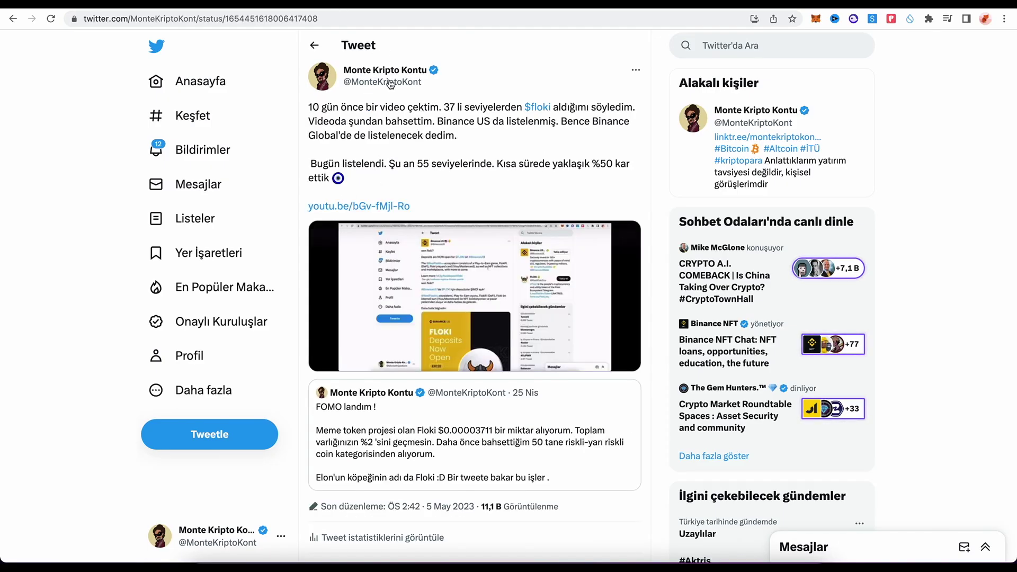
pyautogui.scroll(-1, 537, 160)
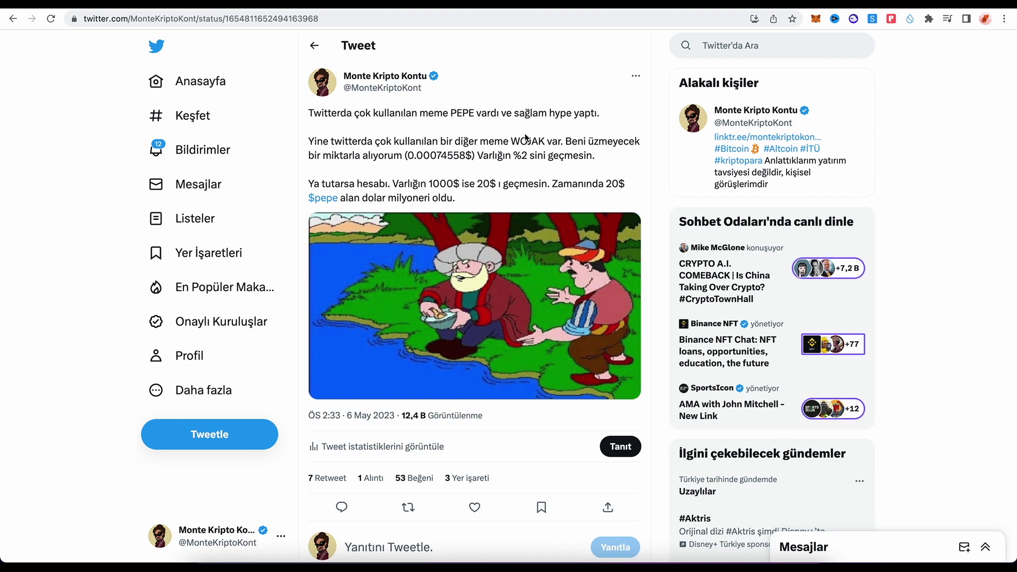
pyautogui.tripleClick(525, 155)
pyautogui.click(526, 155)
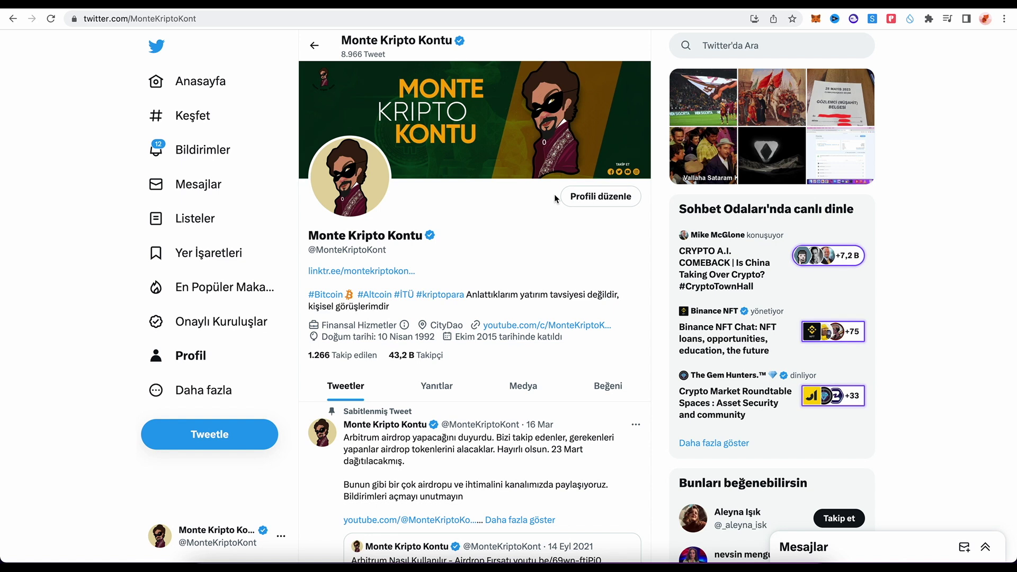
# - Highlight the account's display name on its Twitter profile and return to the Yatırım Stratejisi spreadsheet
pyautogui.moveTo(308, 235); pyautogui.dragTo(422, 235)
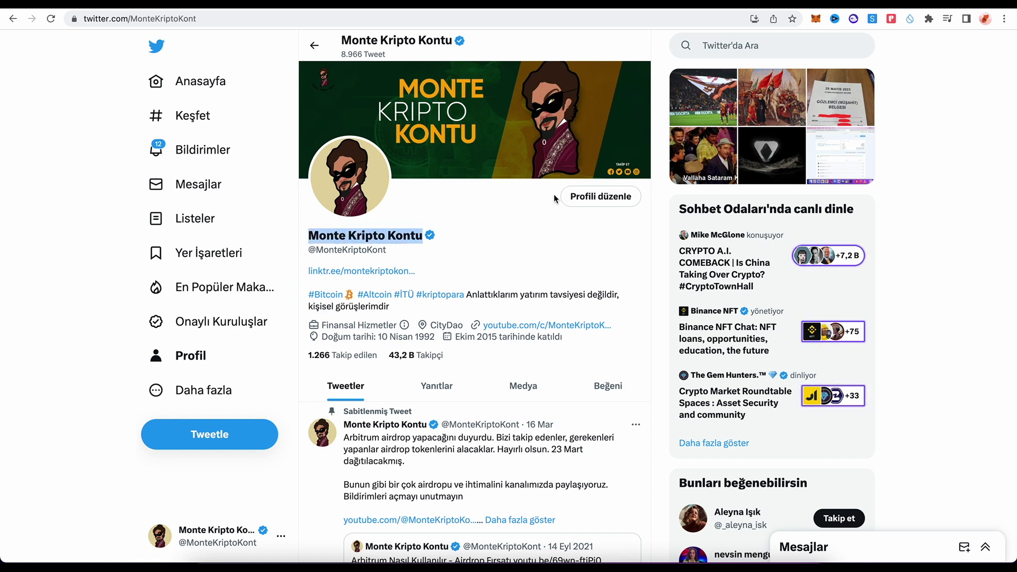
pyautogui.click(554, 199)
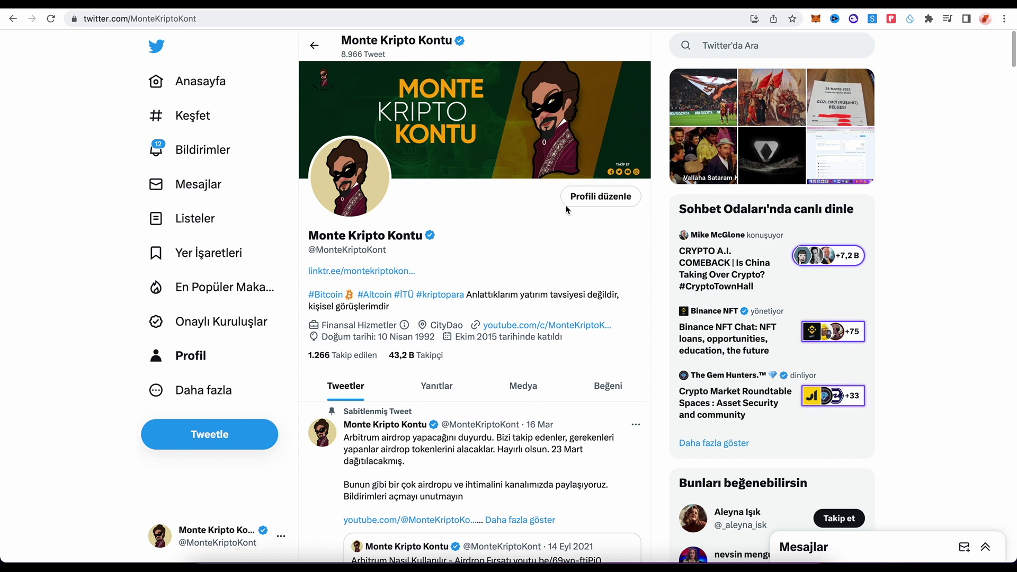
pyautogui.click(13, 19)
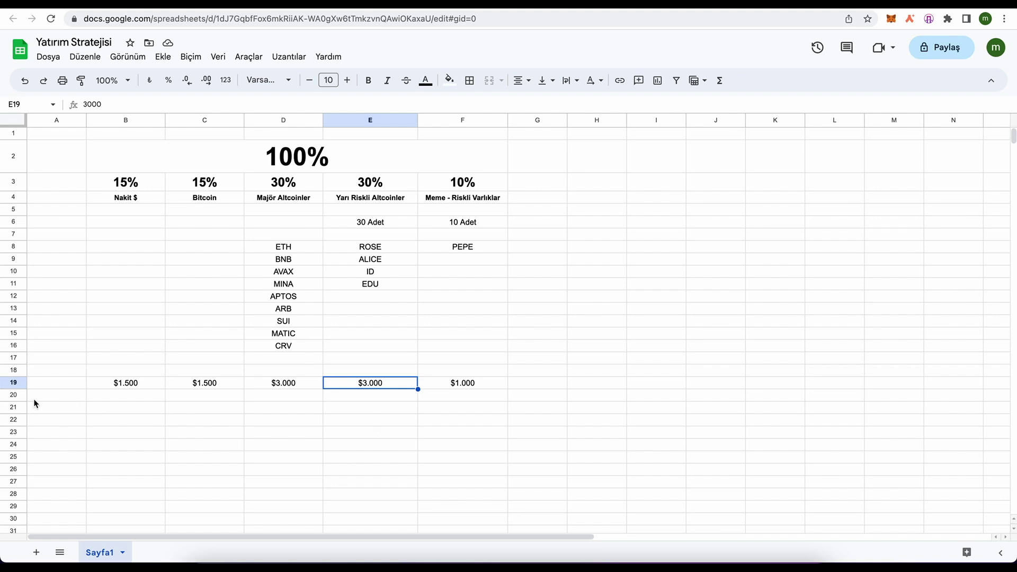
# - Merge cells B20:F20 beneath the category amounts and enter 10000$ as the total
pyautogui.moveTo(132, 397); pyautogui.dragTo(456, 398)
pyautogui.click(489, 80)
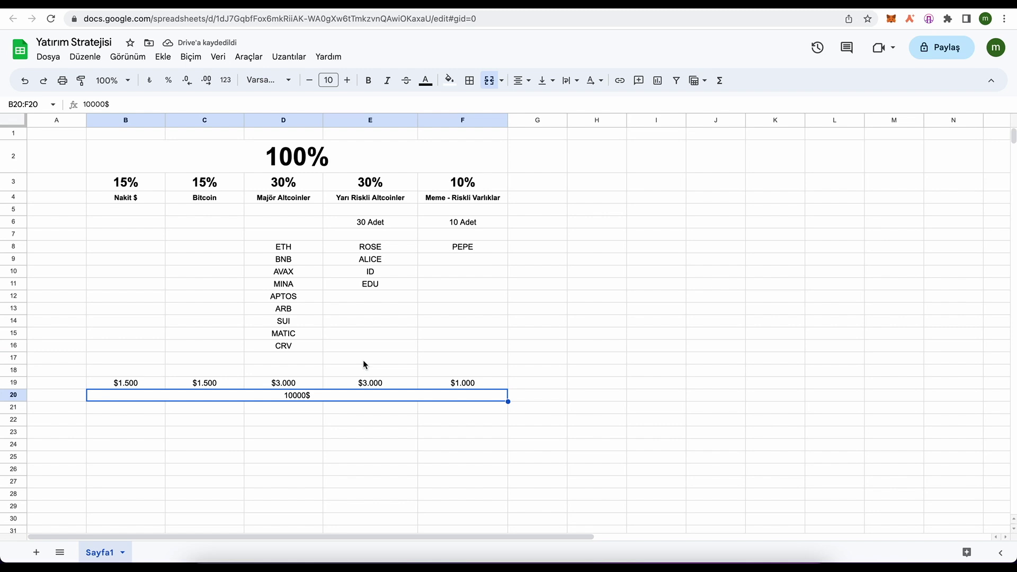
# - Review the Nakit $, Bitcoin and Majör Altcoinler amounts in B19:D19 one by one
pyautogui.click(132, 384)
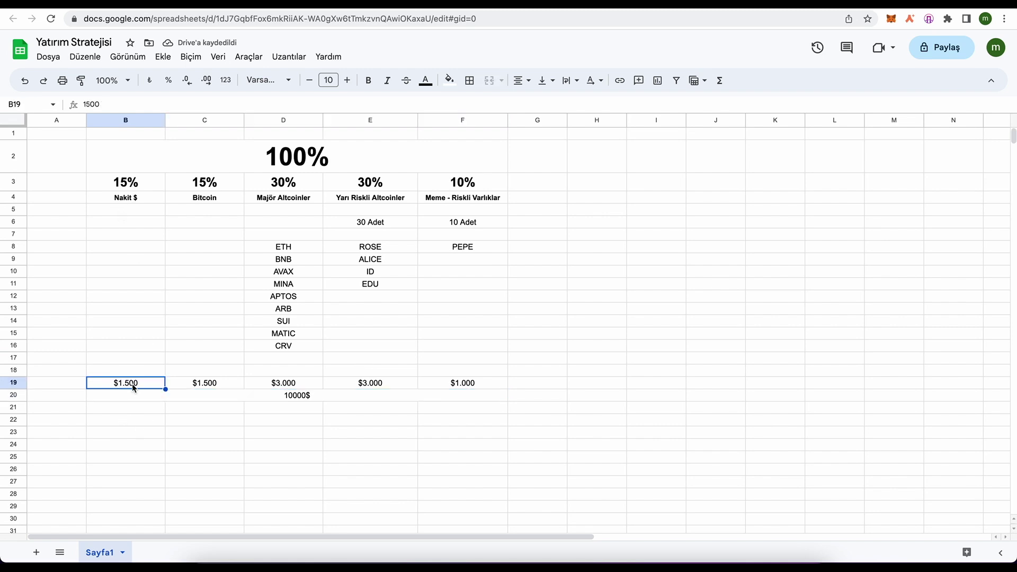
pyautogui.click(196, 384)
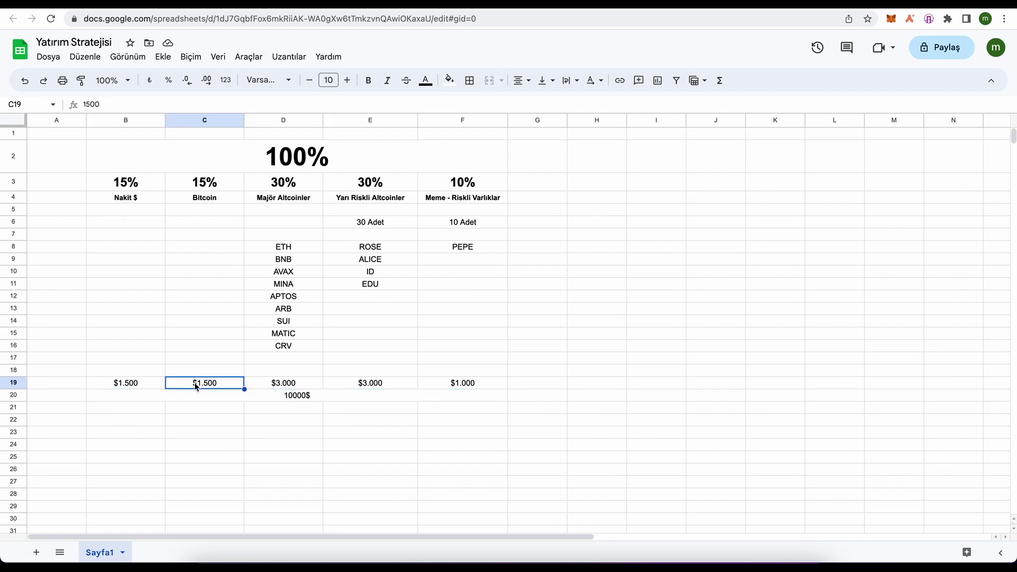
pyautogui.click(271, 386)
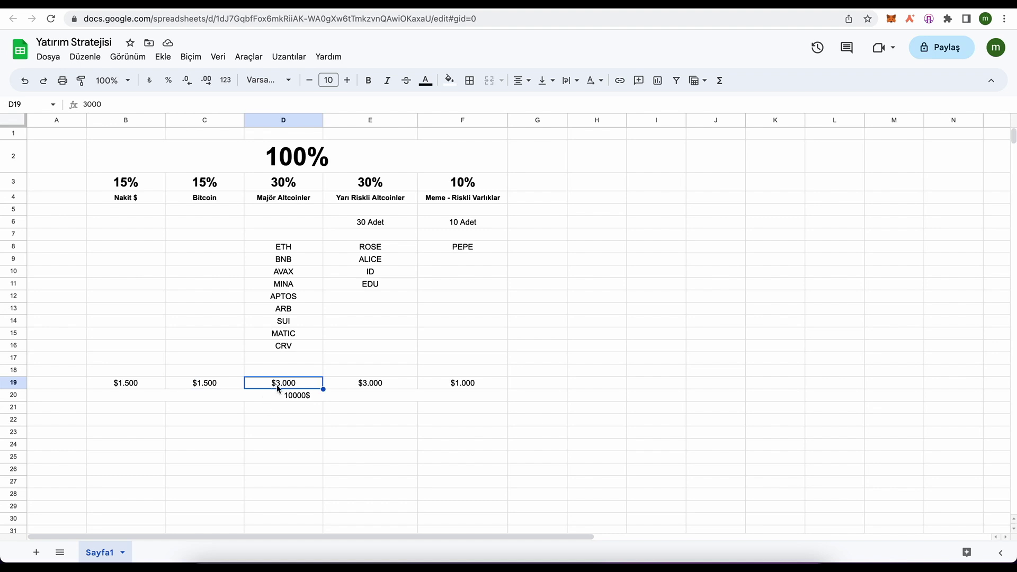
pyautogui.click(135, 382)
pyautogui.hscroll(1, 135, 383)
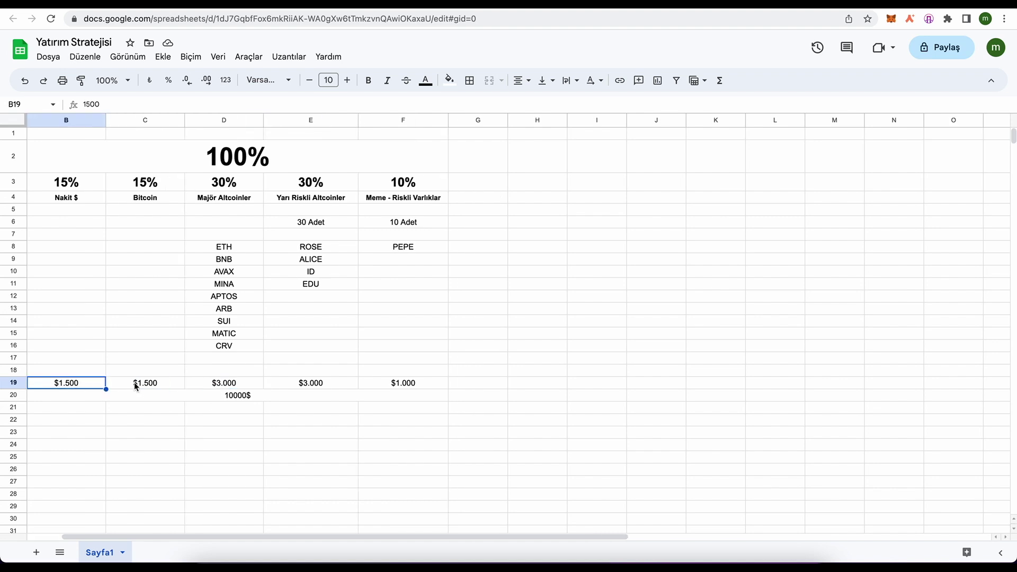
pyautogui.hscroll(-1, 134, 383)
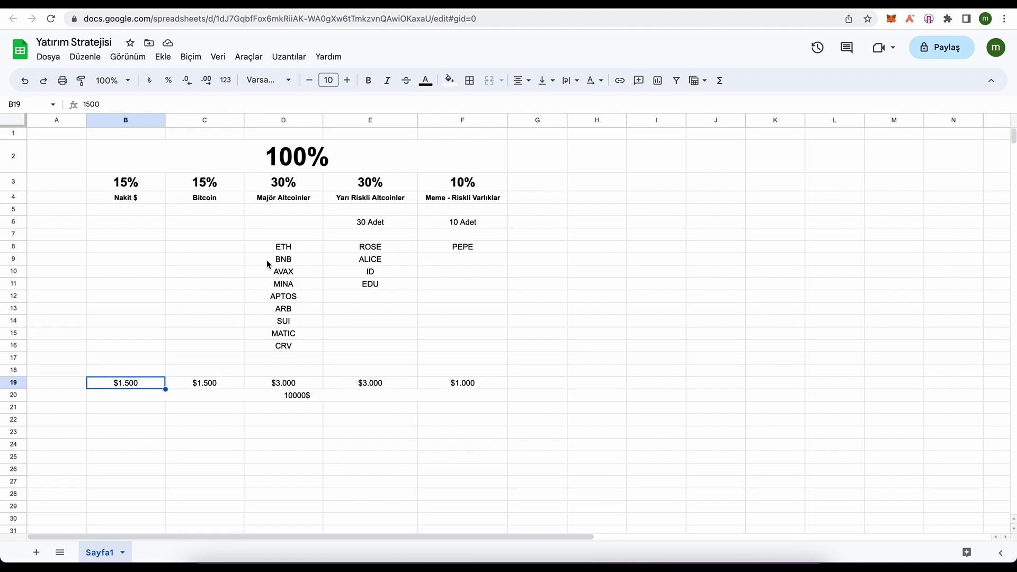
# - Review the Yarı Riskli Altcoinler amount in E19 and append 100 to the ROSE entry in E8
pyautogui.click(354, 387)
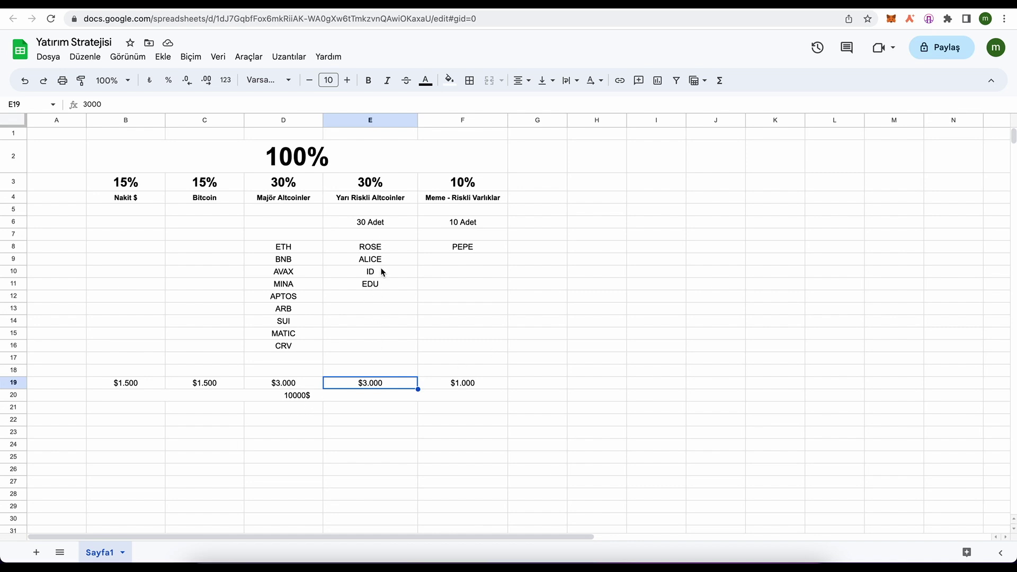
pyautogui.click(374, 247)
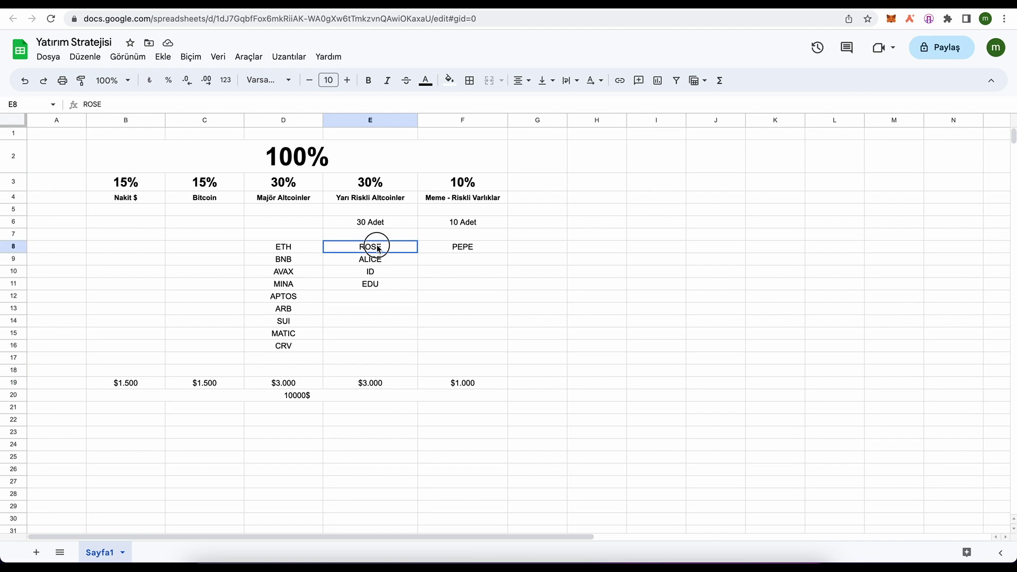
pyautogui.click(371, 382)
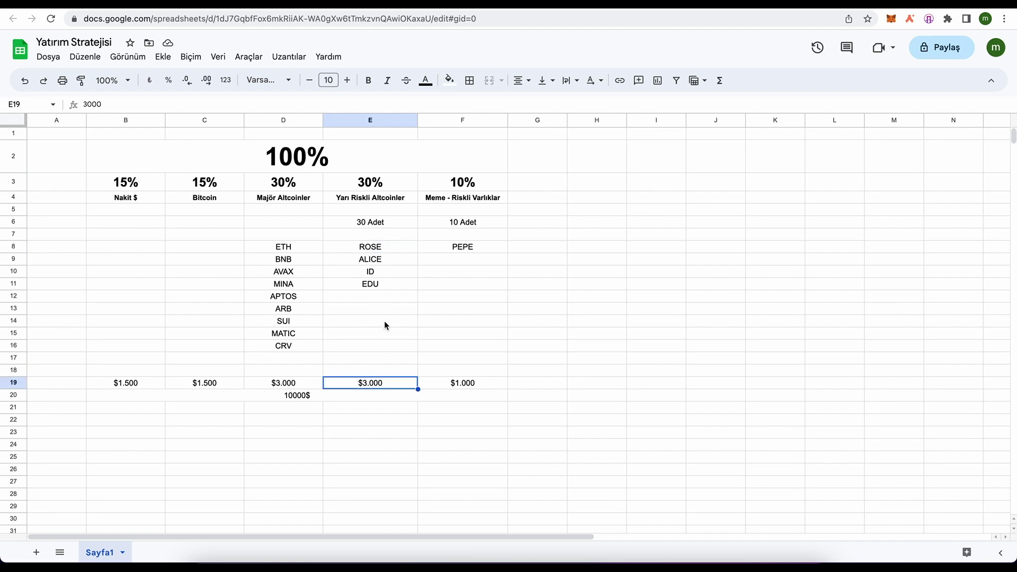
pyautogui.click(391, 248)
pyautogui.doubleClick(400, 250)
pyautogui.write('100')
pyautogui.press('Return')
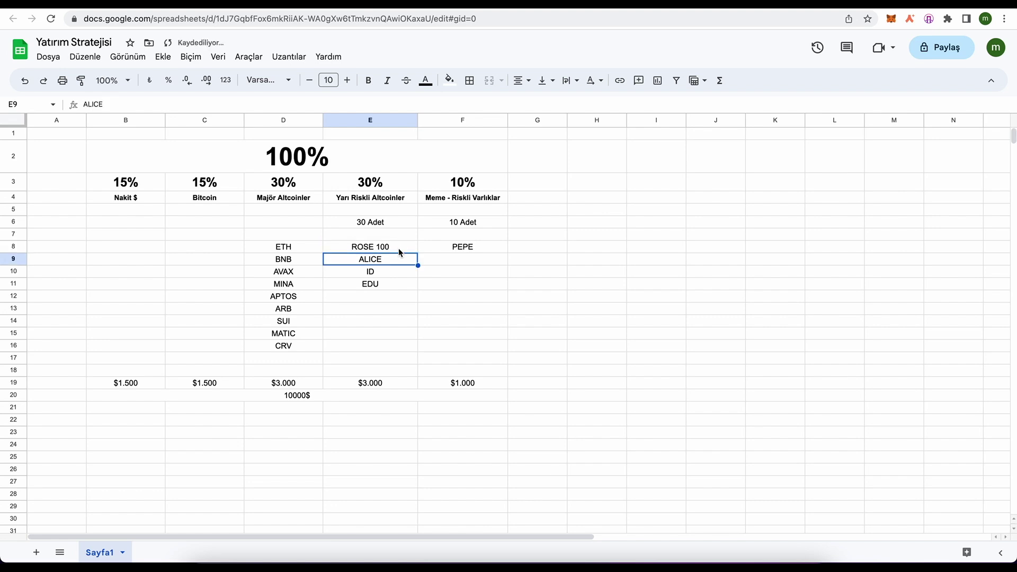
# - Append 100$ to the ALICE entry in E9 and add the $ sign to ROSE's amount in E8
pyautogui.doubleClick(399, 258)
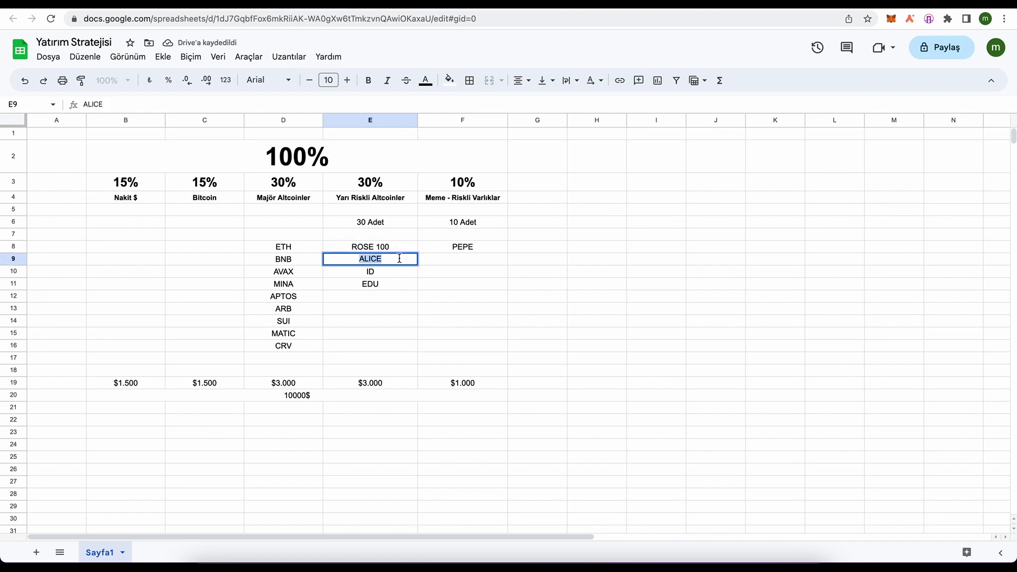
pyautogui.write('100$')
pyautogui.doubleClick(392, 248)
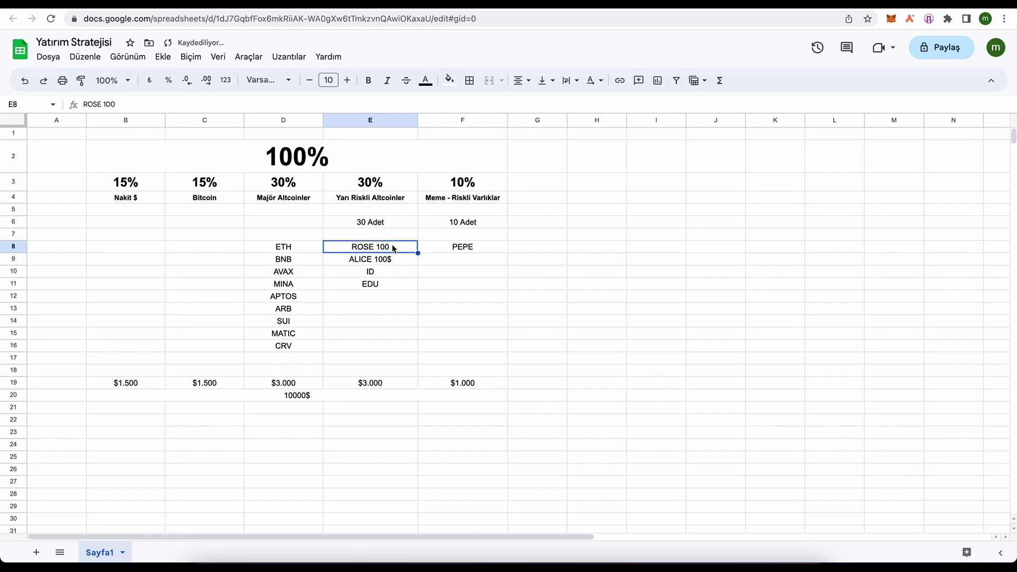
pyautogui.write('$')
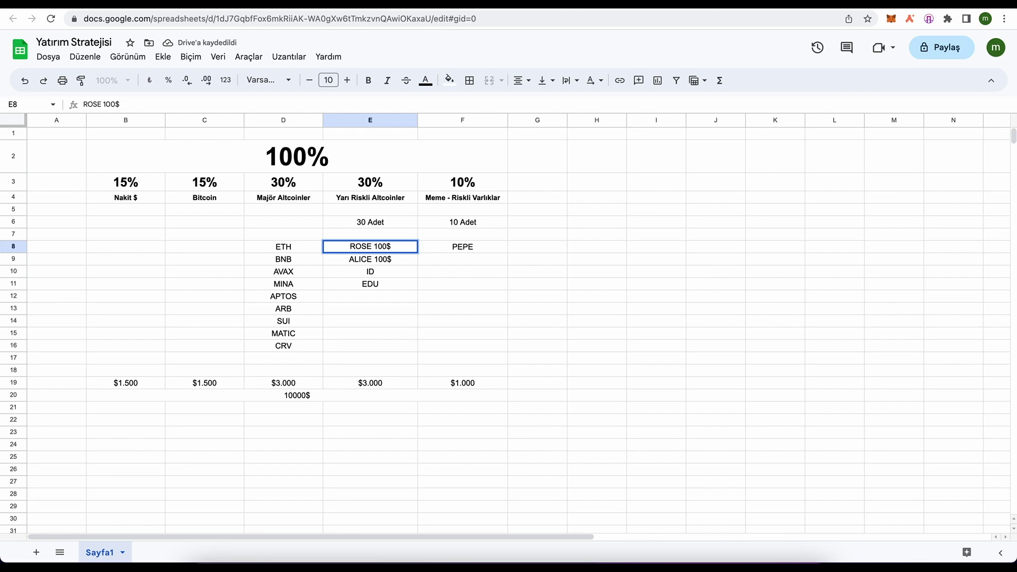
# - Undo the 100$ amounts appended to the ROSE and ALICE entries in E8 and E9
pyautogui.press('Return')
pyautogui.hotkey('ctrl', 'z')
pyautogui.hotkey('ctrl', 'z')
pyautogui.hotkey('ctrl', 'z')
pyautogui.hotkey('ctrl', 'z')
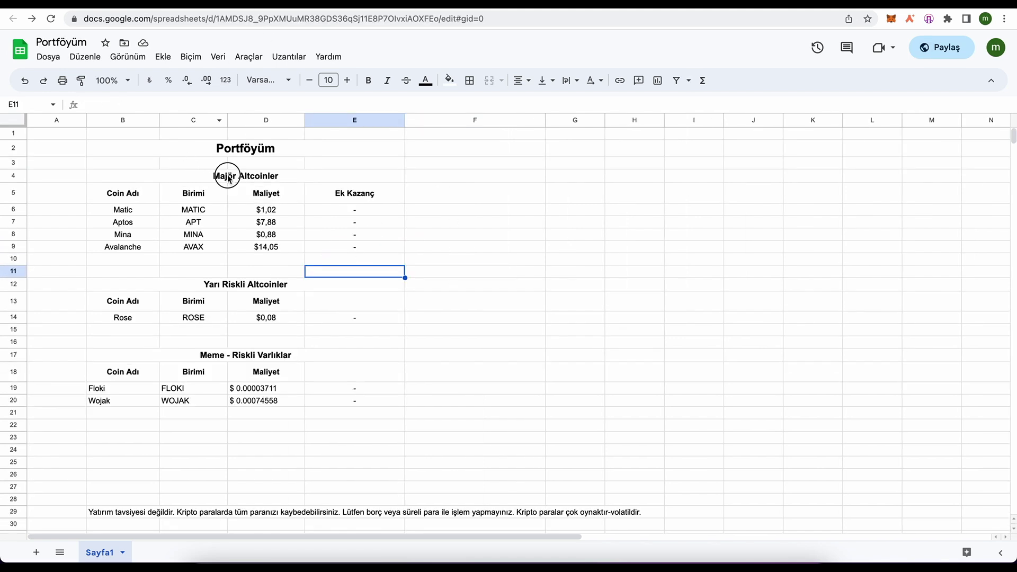
# - Switch to the Portföyüm spreadsheet and look over its Majör Altcoinler, Yarı Riskli Altcoinler and Meme - Riskli Varlıklar headings
pyautogui.click(229, 179)
pyautogui.click(247, 280)
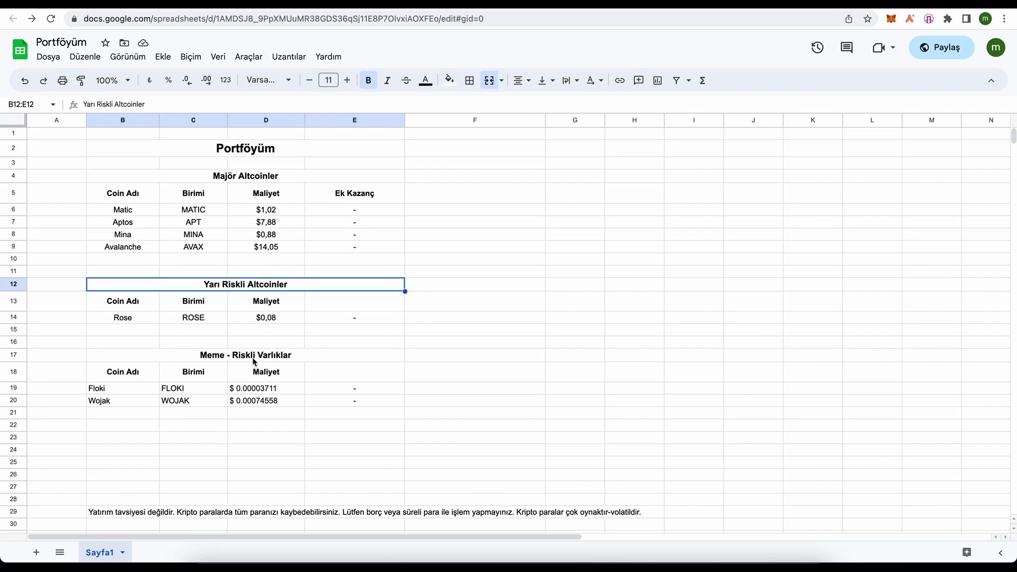
pyautogui.click(255, 356)
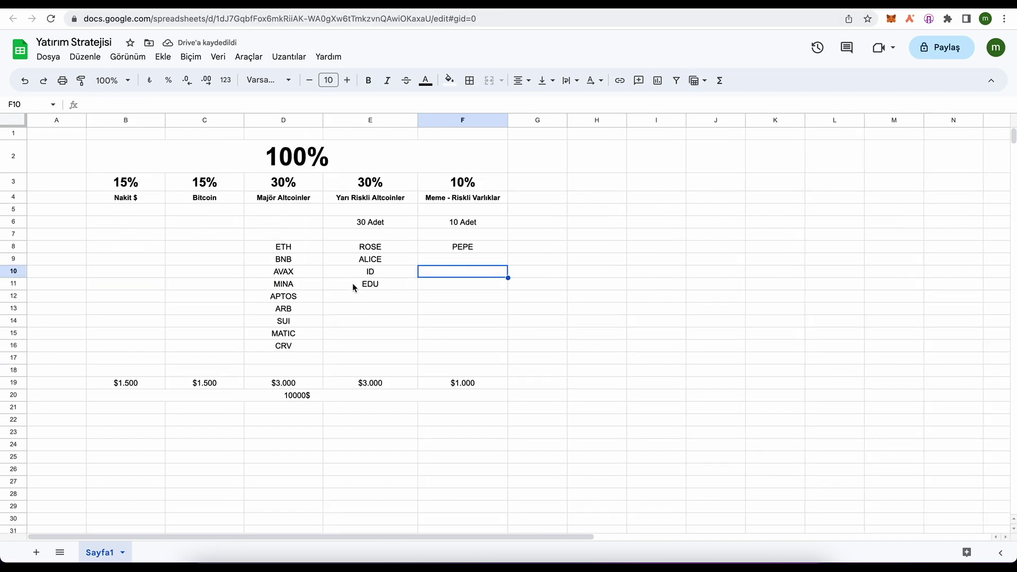
pyautogui.hscroll(3, 542, 296)
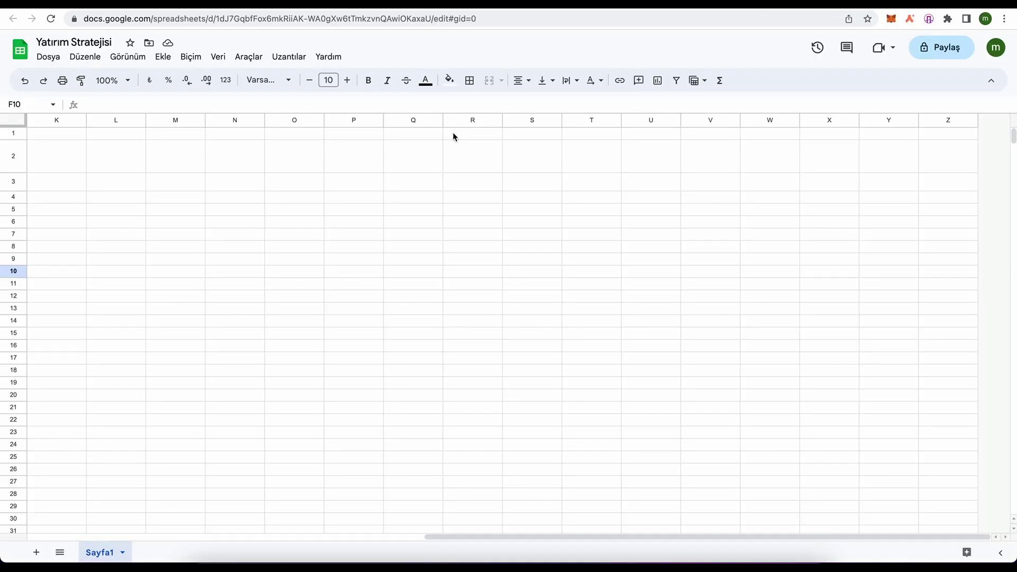
pyautogui.hscroll(-10, 287, 143)
pyautogui.click(432, 339)
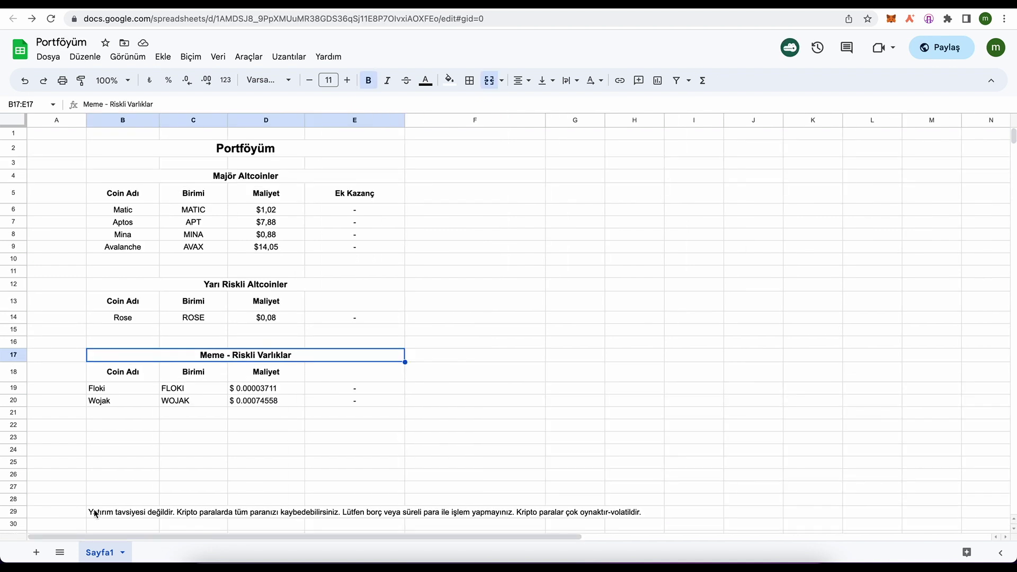
# - Review the investment disclaimer in B29 of Portföyüm and the coin tables of its three categories
pyautogui.click(143, 512)
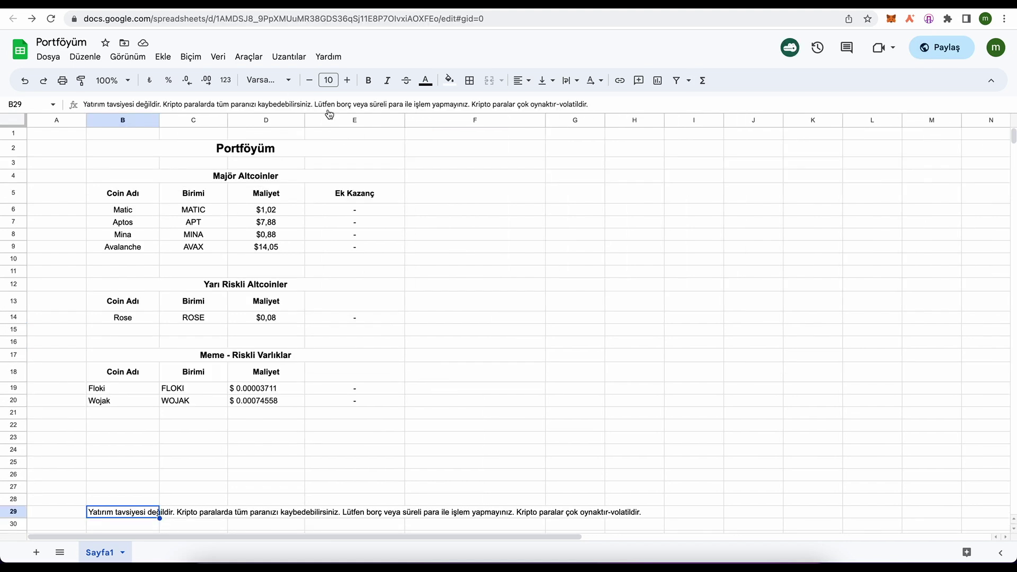
pyautogui.moveTo(132, 282); pyautogui.dragTo(345, 333)
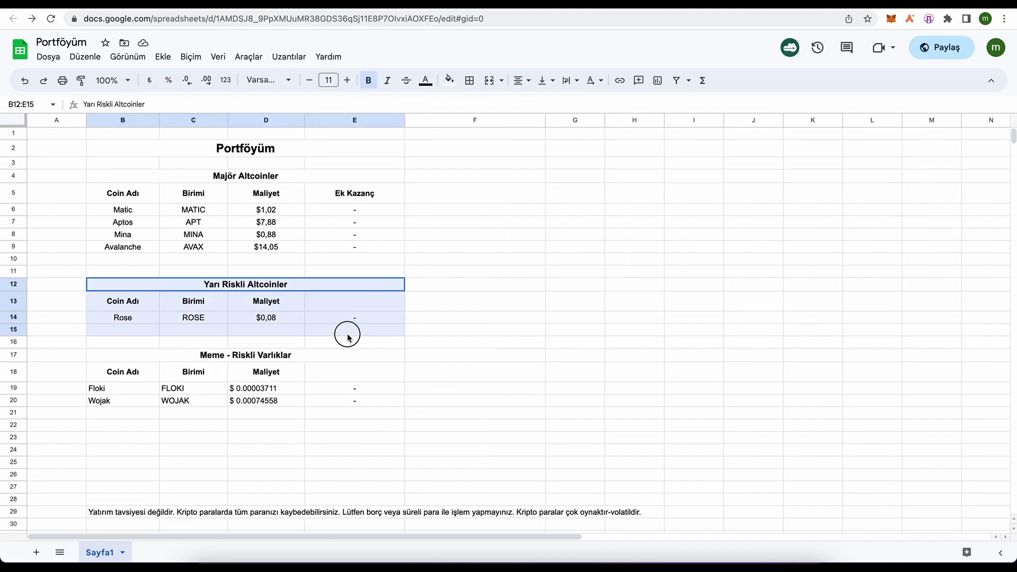
pyautogui.click(142, 356)
pyautogui.moveTo(142, 356); pyautogui.dragTo(545, 419)
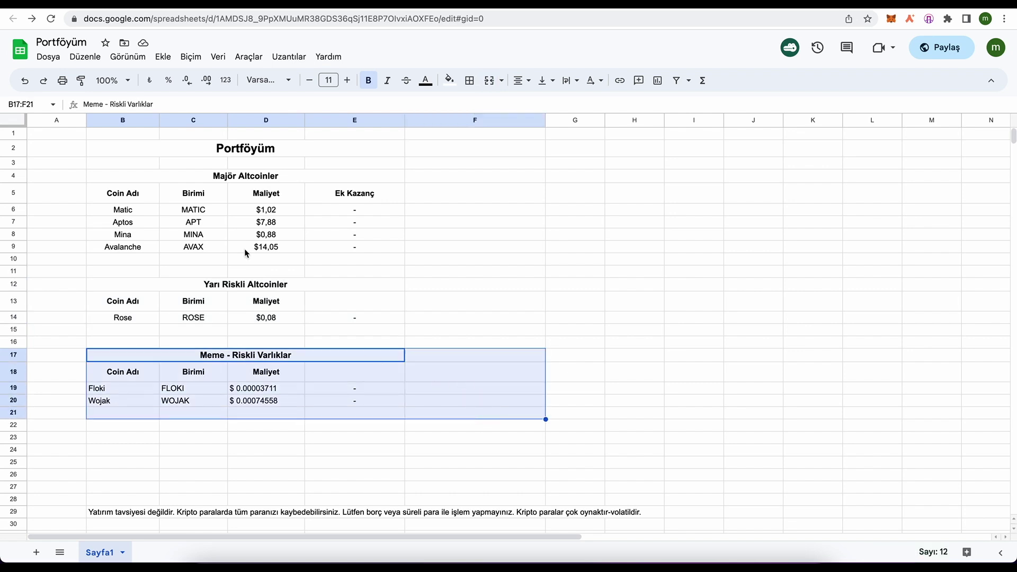
pyautogui.moveTo(131, 176); pyautogui.dragTo(437, 253)
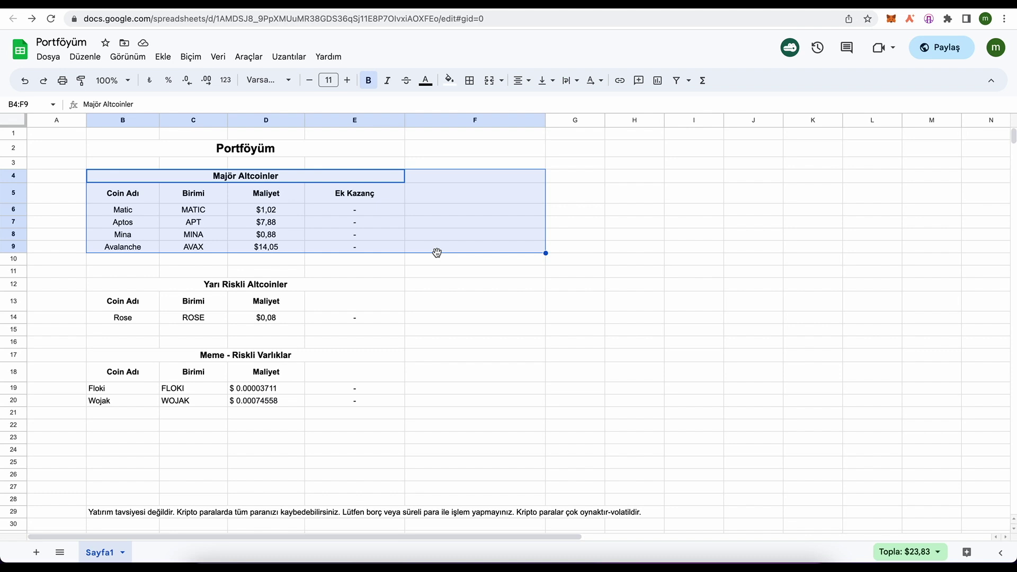
pyautogui.click(437, 249)
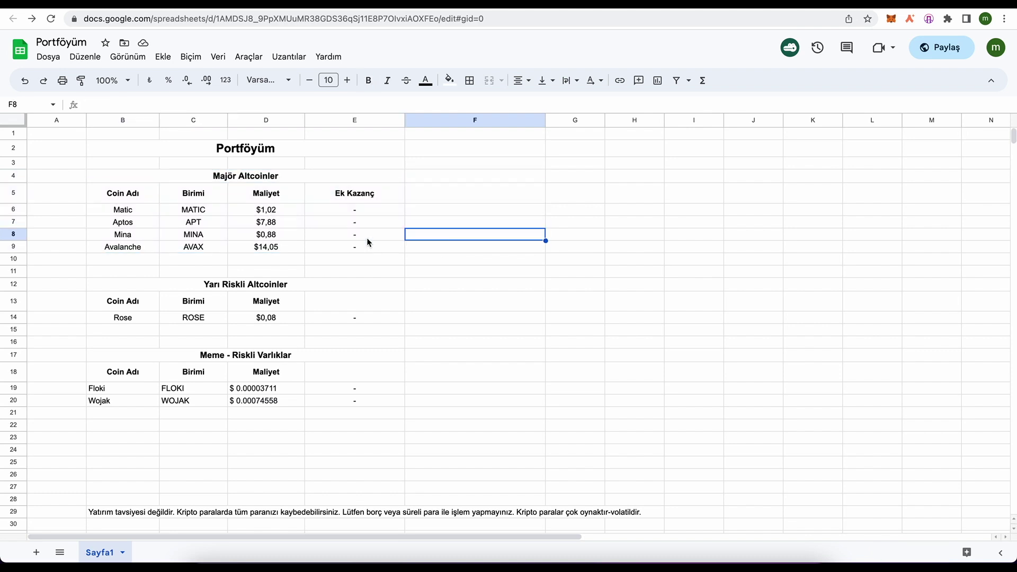
# - Check the tweet about the MATIC purchase and the BTCUSD halving chart in TradingView, ending back on the Yatırım Stratejisi sheet
pyautogui.hotkey('ctrl', 'Tab')
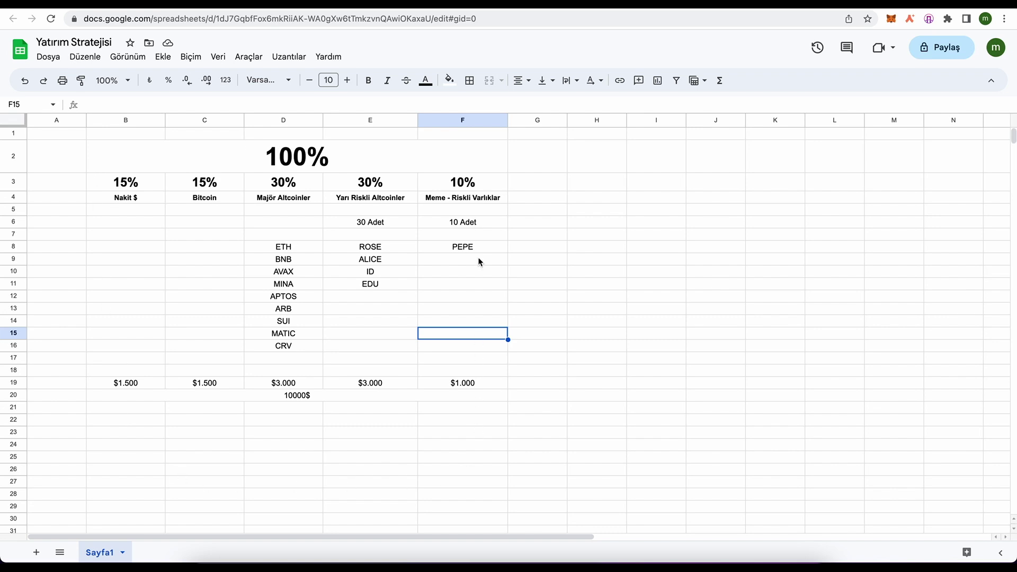
pyautogui.hotkey('ctrl', 'Tab')
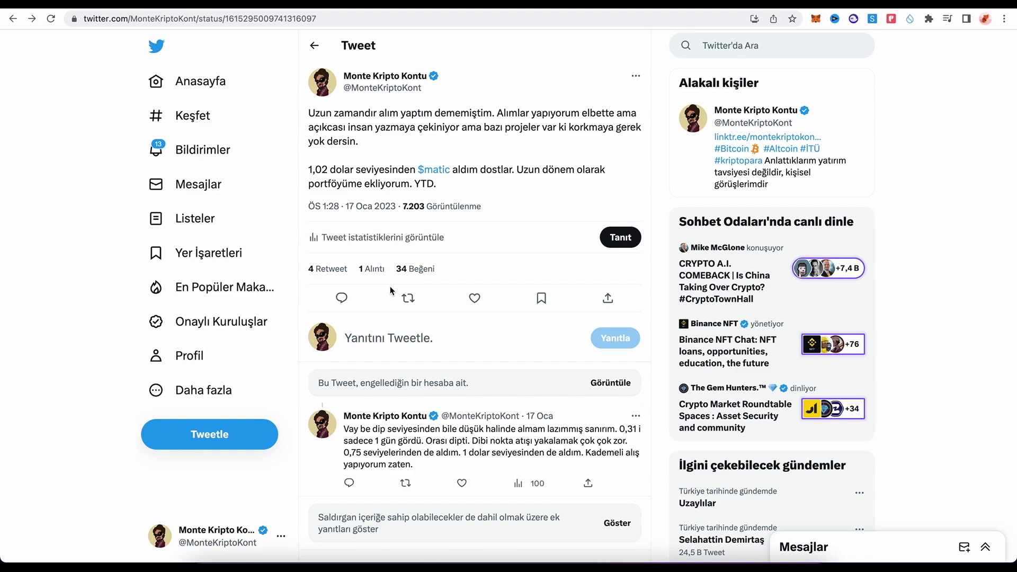
pyautogui.hotkey('ctrl', 'Tab')
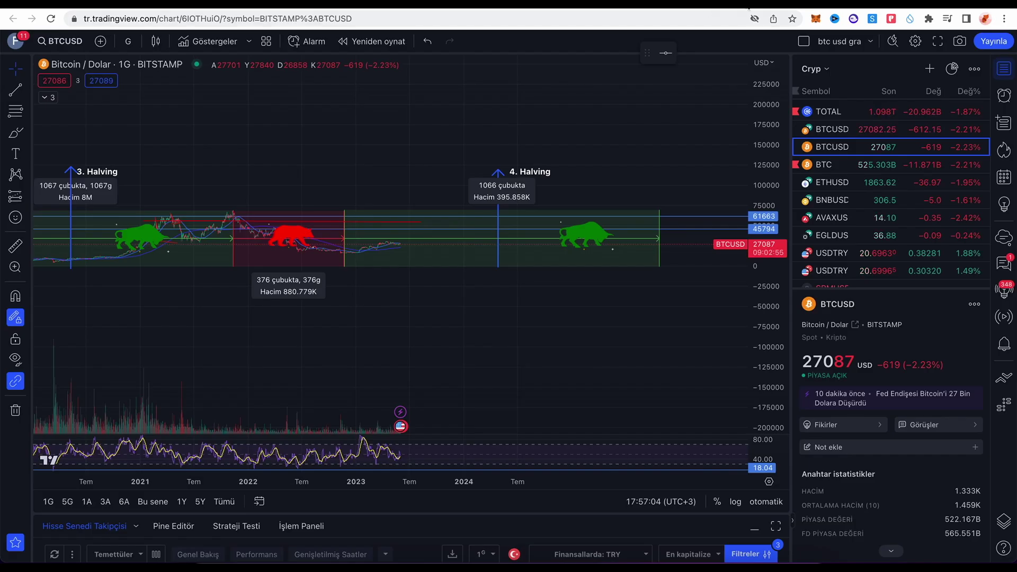
pyautogui.hotkey('ctrl', 'Tab')
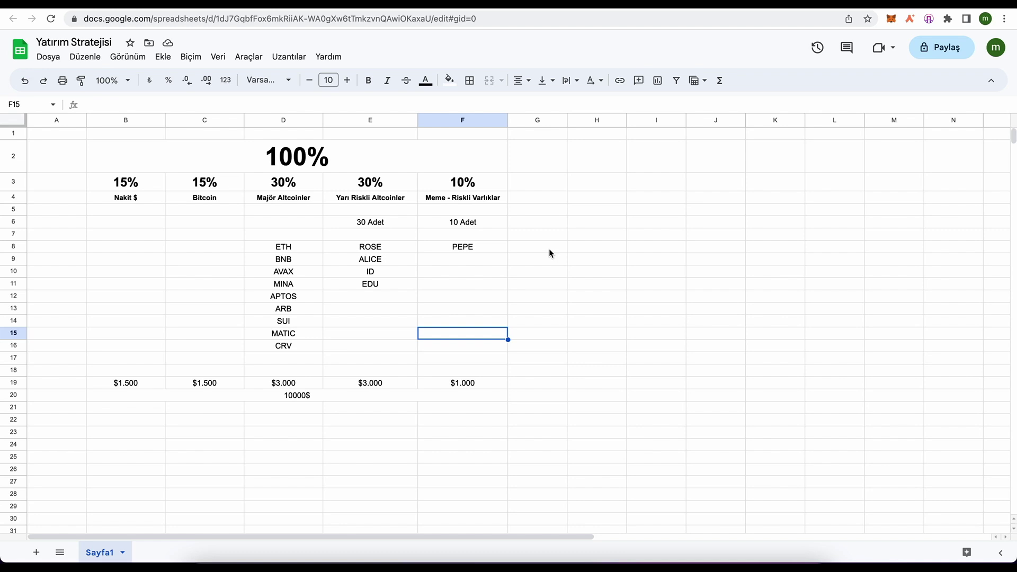
# - Clear the category amounts and the 10000$ total from B19:F20
pyautogui.moveTo(125, 151); pyautogui.dragTo(249, 386)
pyautogui.press('Delete')
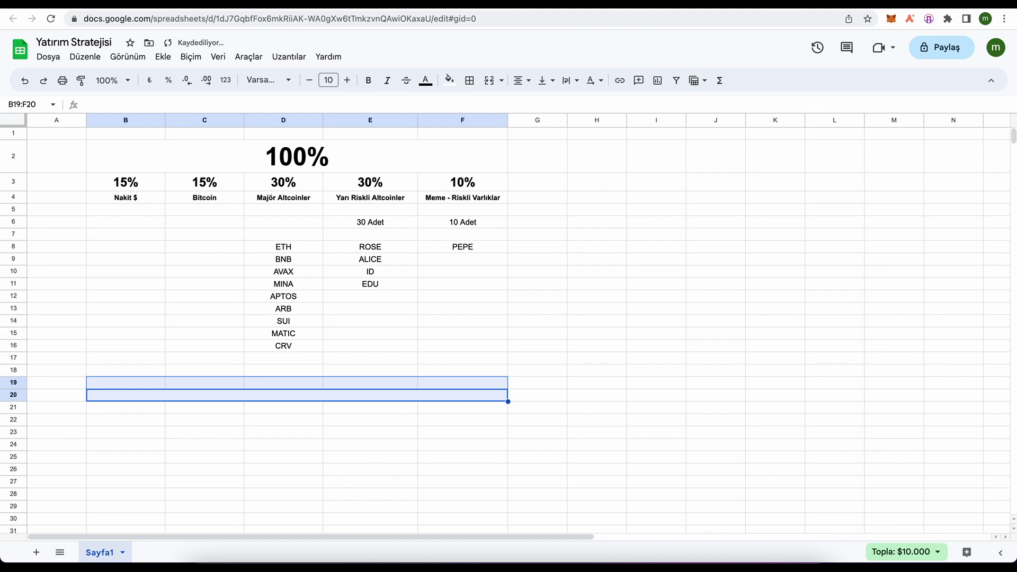
pyautogui.click(306, 323)
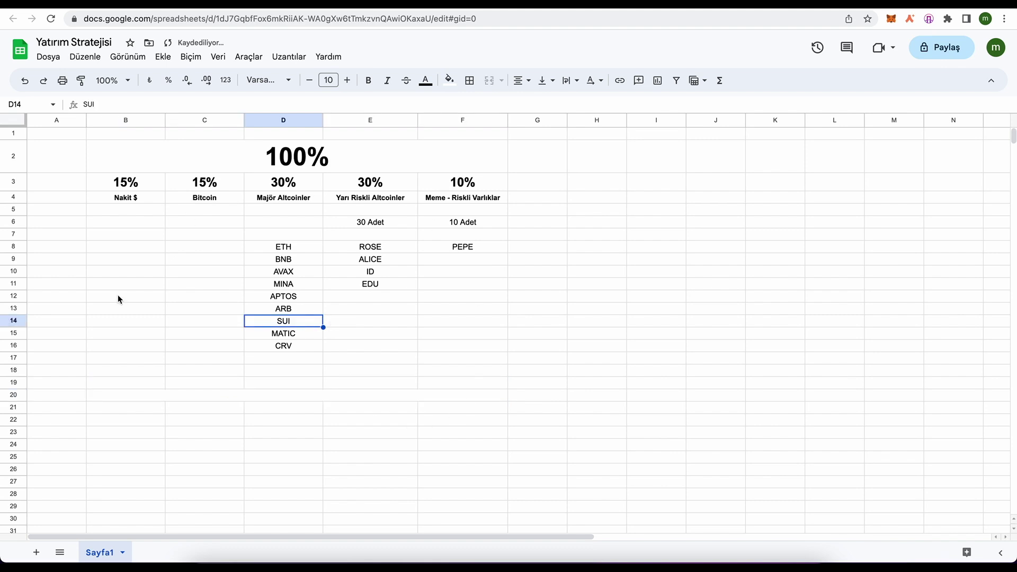
pyautogui.moveTo(118, 398); pyautogui.dragTo(231, 443)
pyautogui.click(212, 420)
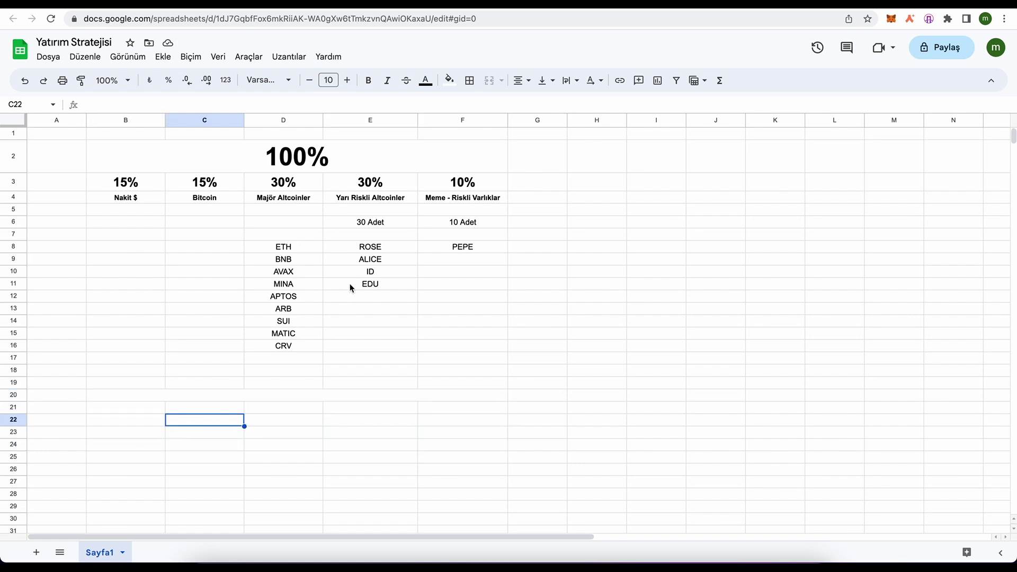
# - Review the Yarı Riskli Altcoinler column in E3:E11, the 100% header and the category percentages from Bitcoin onward
pyautogui.moveTo(374, 182); pyautogui.dragTo(376, 284)
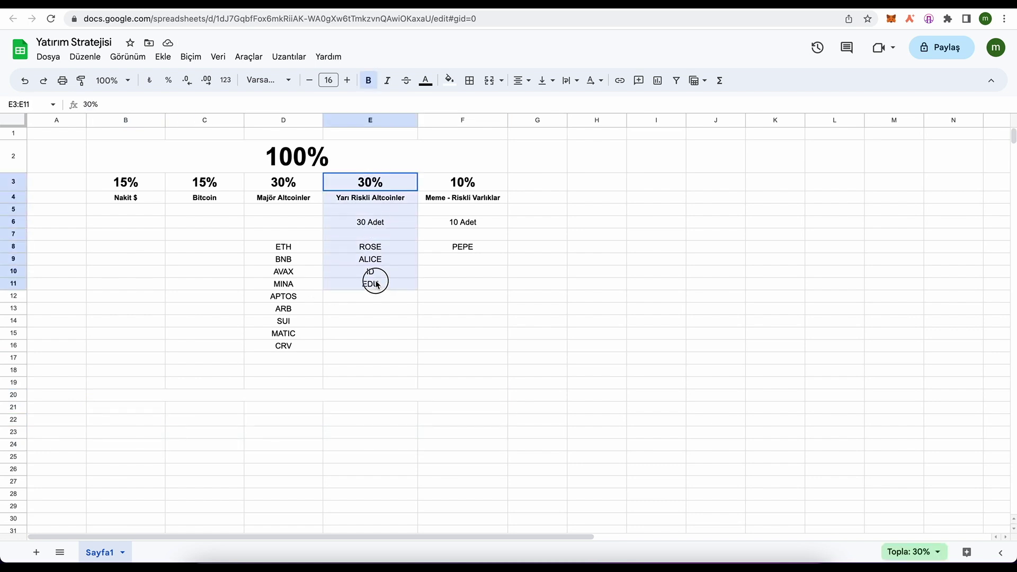
pyautogui.click(373, 270)
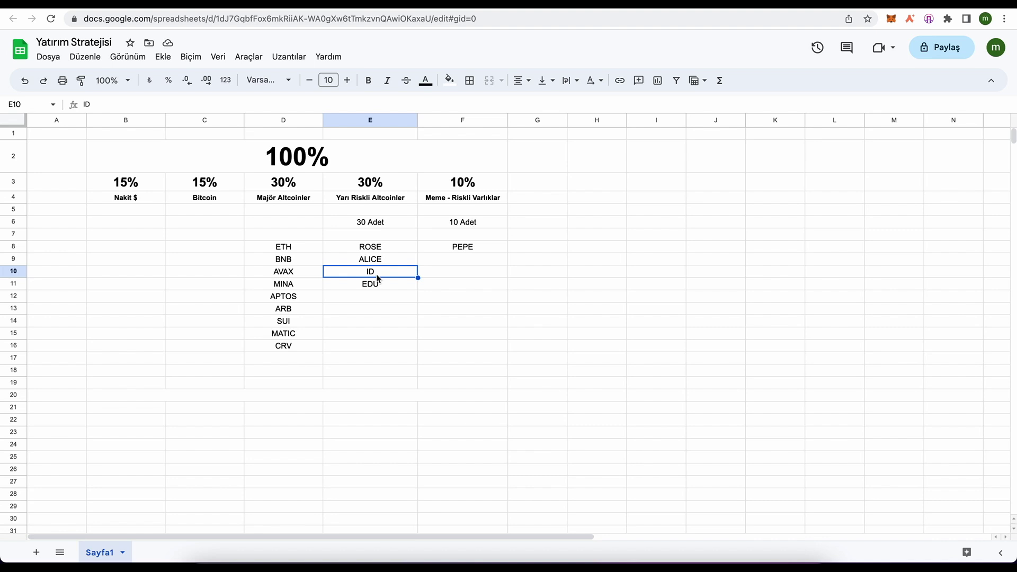
pyautogui.click(312, 160)
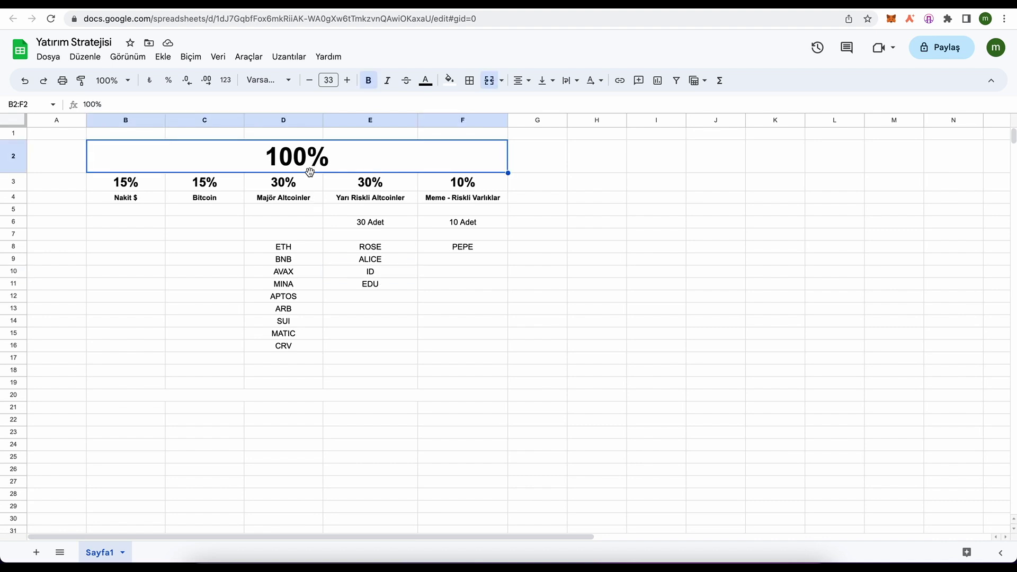
pyautogui.click(213, 202)
pyautogui.moveTo(205, 183); pyautogui.dragTo(450, 358)
pyautogui.click(440, 392)
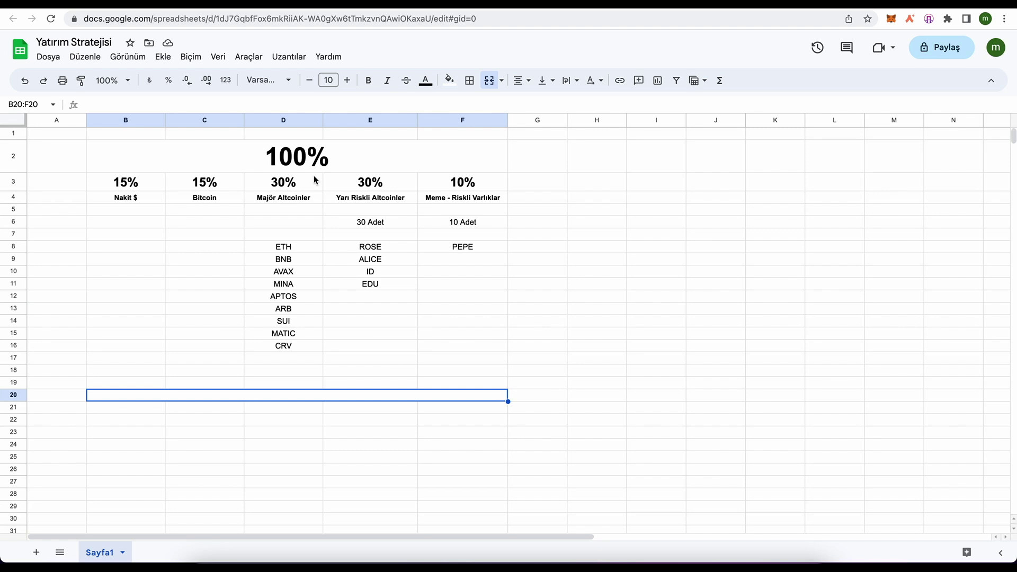
# - Go through the ROSE, ID and EDU entries in the Yarı Riskli Altcoinler list
pyautogui.click(376, 247)
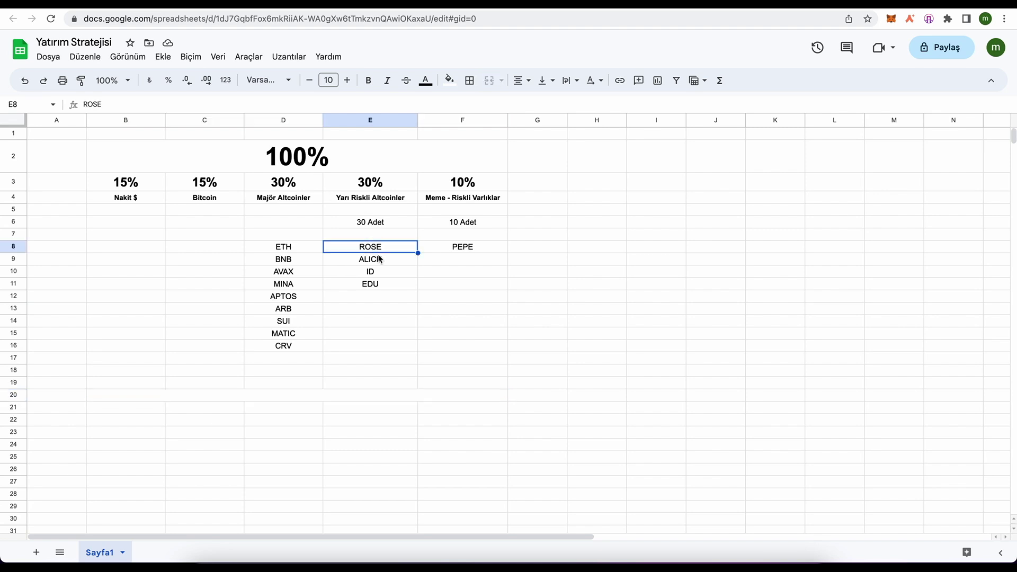
pyautogui.click(366, 276)
pyautogui.click(369, 286)
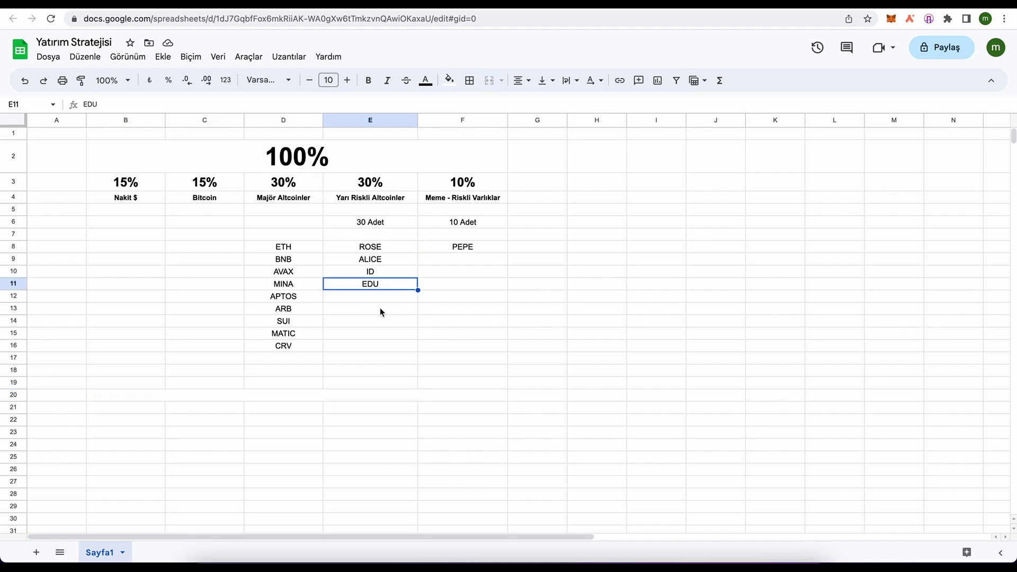
pyautogui.click(380, 307)
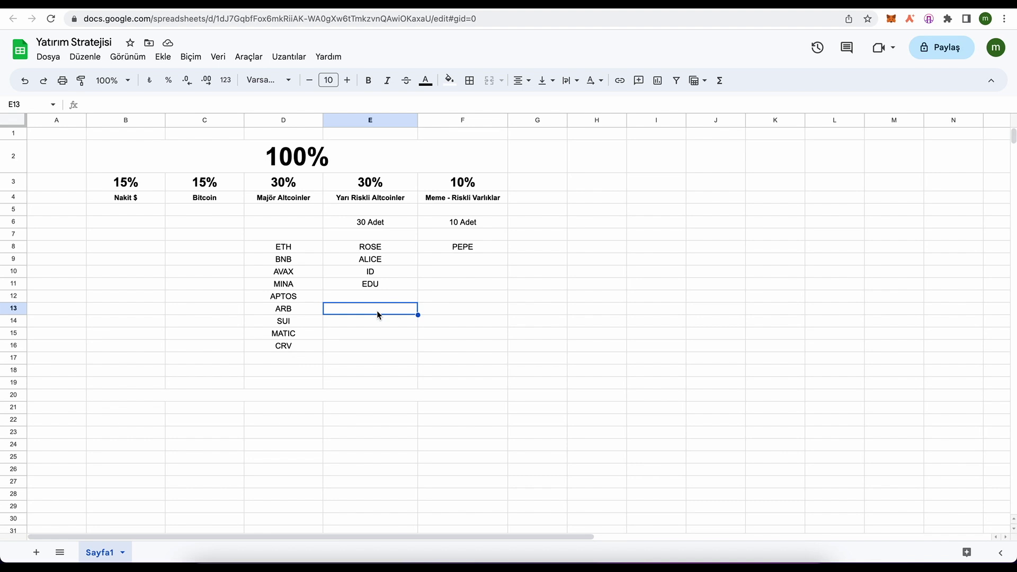
# - Replace PEPE with FLOKI in F8 and add WOJAK in F9 under Meme - Riskli Varlıklar
pyautogui.click(460, 248)
pyautogui.write('flo')
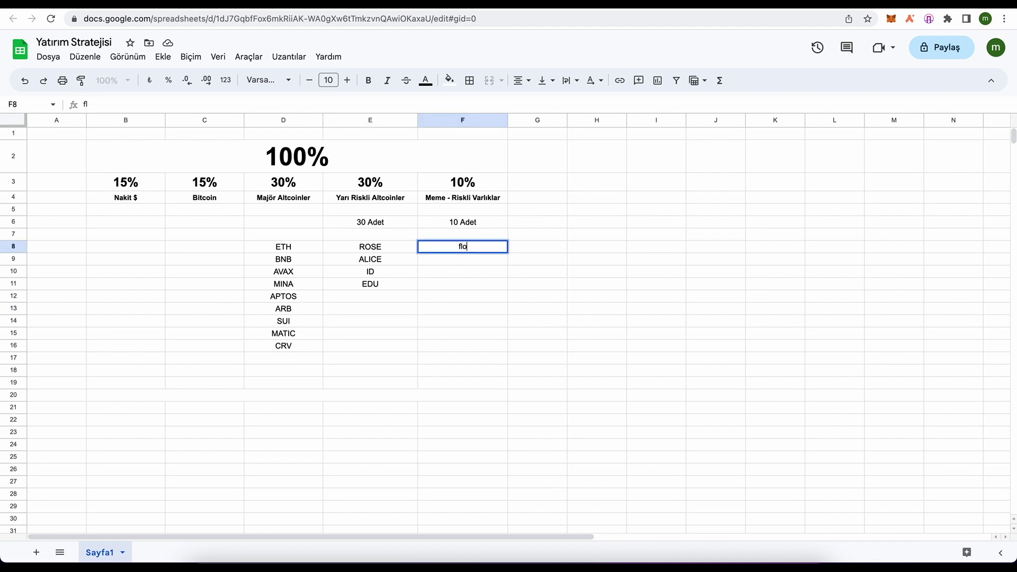
pyautogui.write('ki')
pyautogui.press('Return')
pyautogui.write('WOJAK')
pyautogui.press('Return')
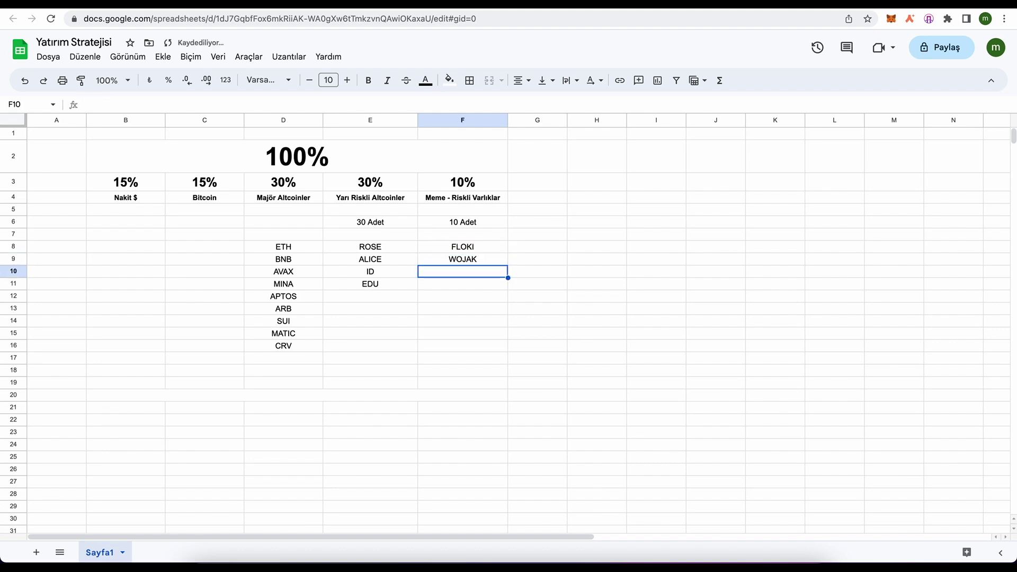
pyautogui.click(570, 236)
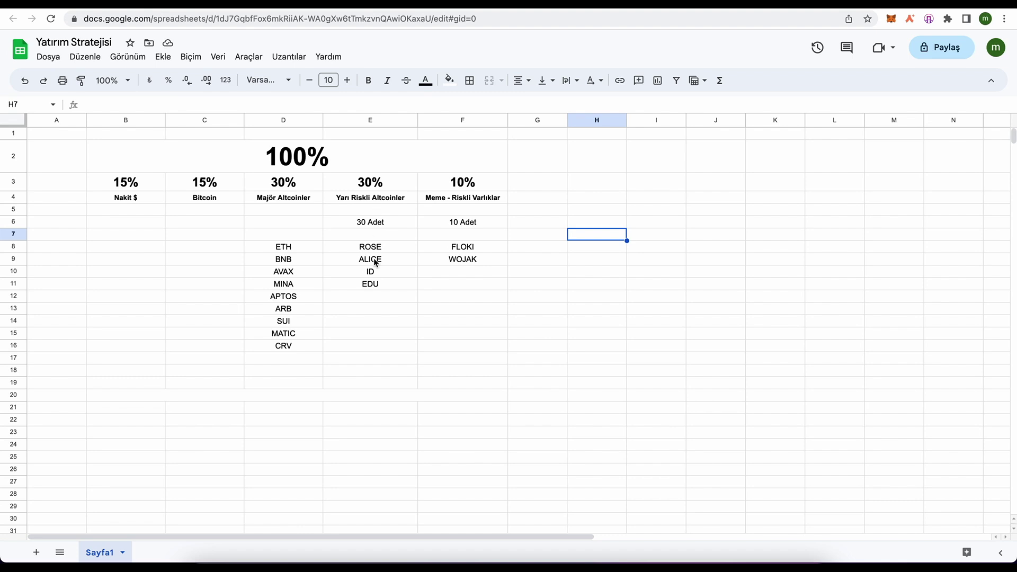
# - View the Ön Satış Rehberi video on YouTube and the FLOKI tweet, and return to the Yatırım Stratejisi sheet
pyautogui.press('super+grave')
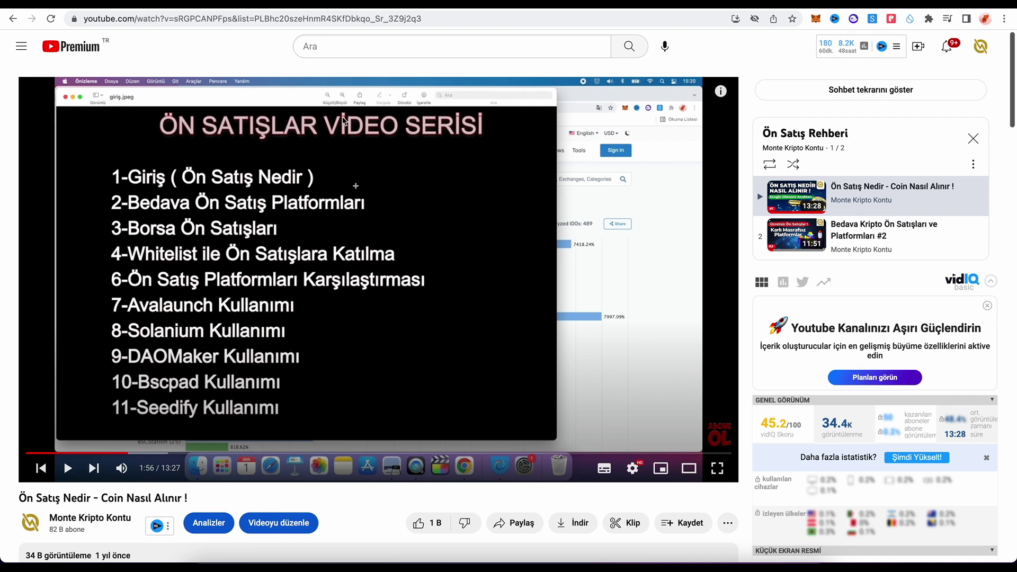
pyautogui.press('super+grave')
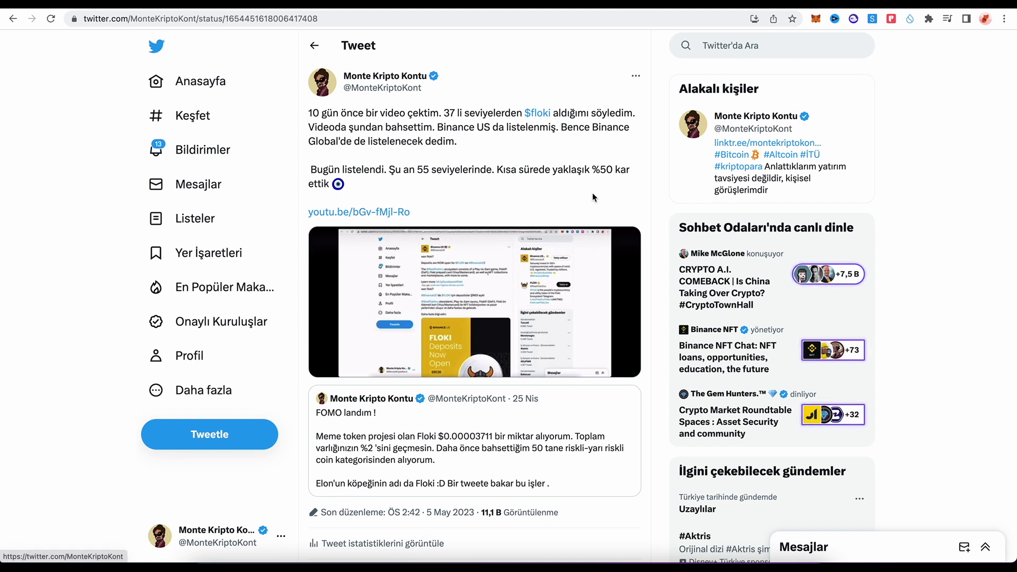
pyautogui.press('super+grave')
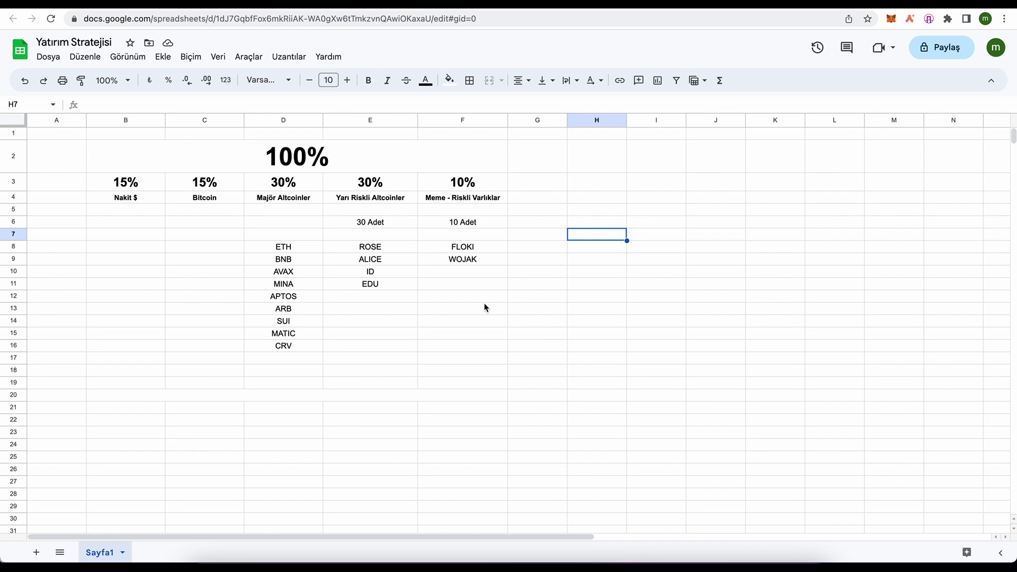
# - Review the whole allocation table in B2:F16 and each category's percentage in row 3, from Nakit $ to Meme - Riskli Varlıklar
pyautogui.moveTo(121, 154); pyautogui.dragTo(360, 352)
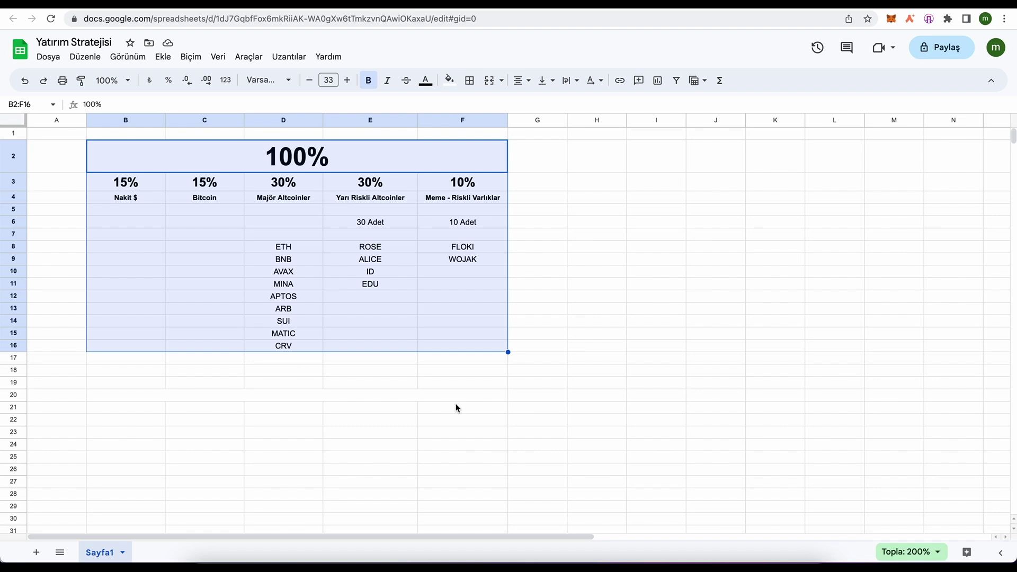
pyautogui.click(139, 185)
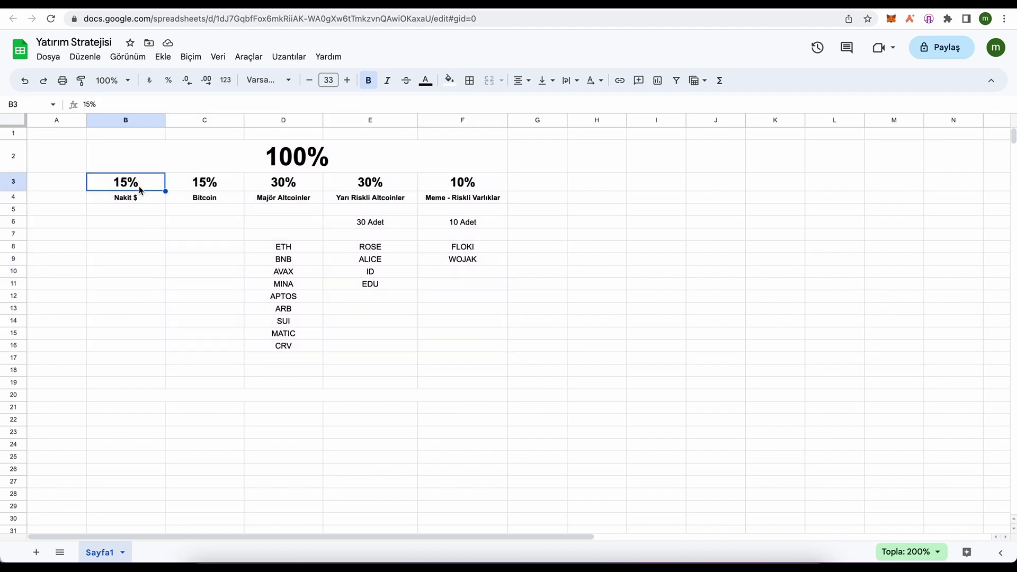
pyautogui.click(199, 183)
pyautogui.click(271, 183)
pyautogui.click(370, 181)
pyautogui.click(518, 186)
pyautogui.press('Left')
pyautogui.hscroll(10, 636, 348)
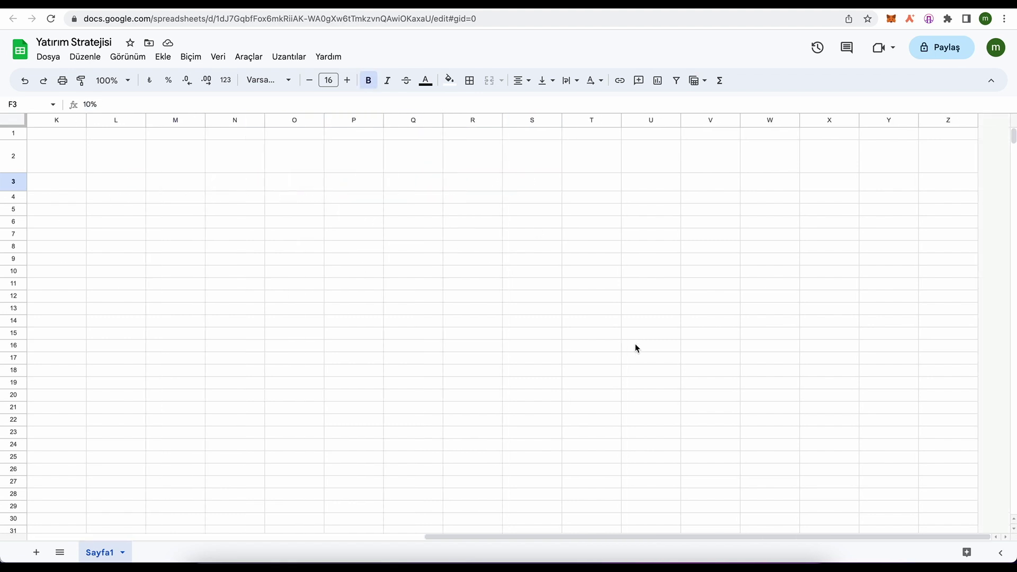
pyautogui.hscroll(-10, 636, 348)
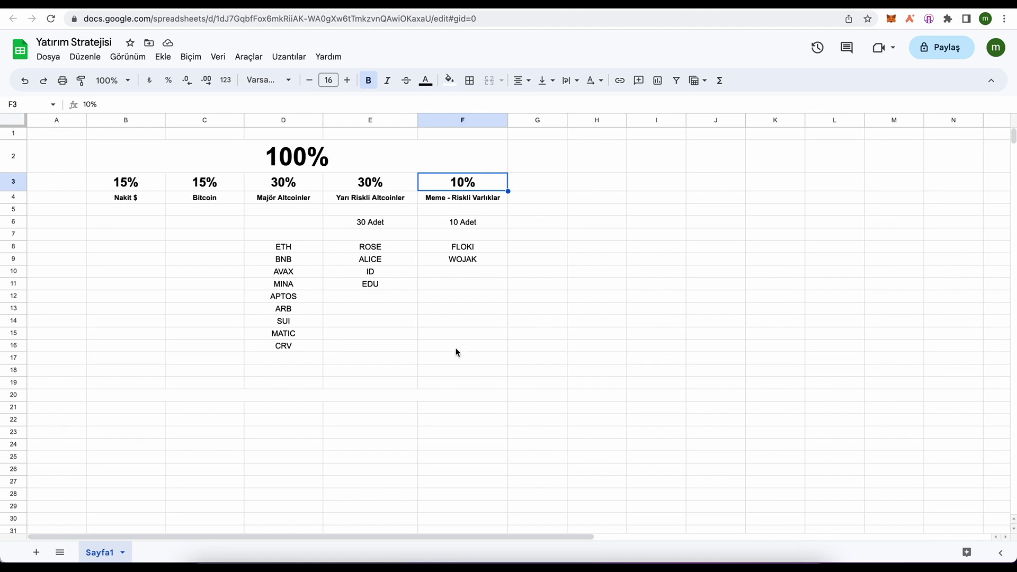
pyautogui.moveTo(456, 349); pyautogui.dragTo(459, 273)
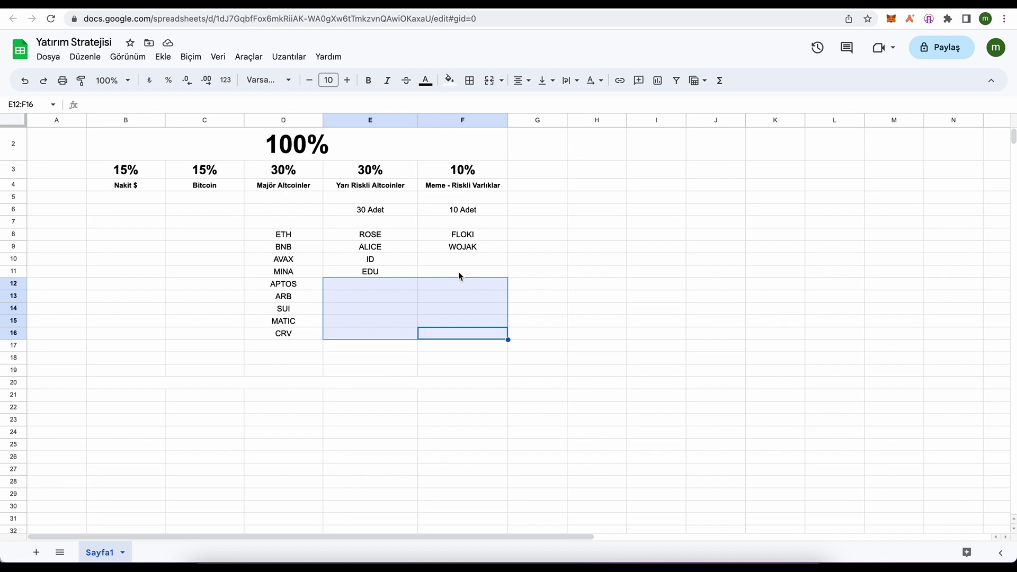
pyautogui.scroll(1, 459, 272)
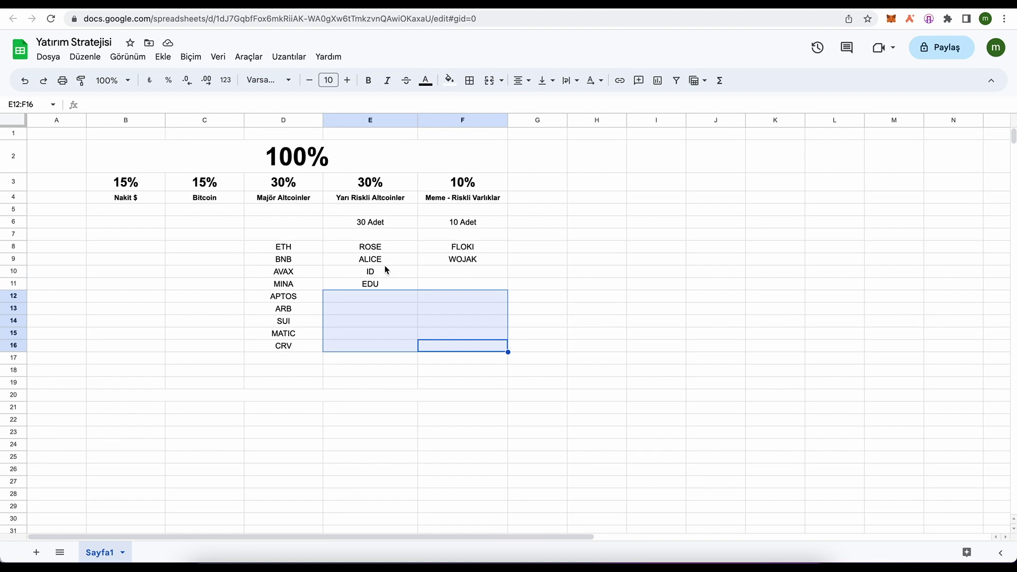
pyautogui.click(441, 276)
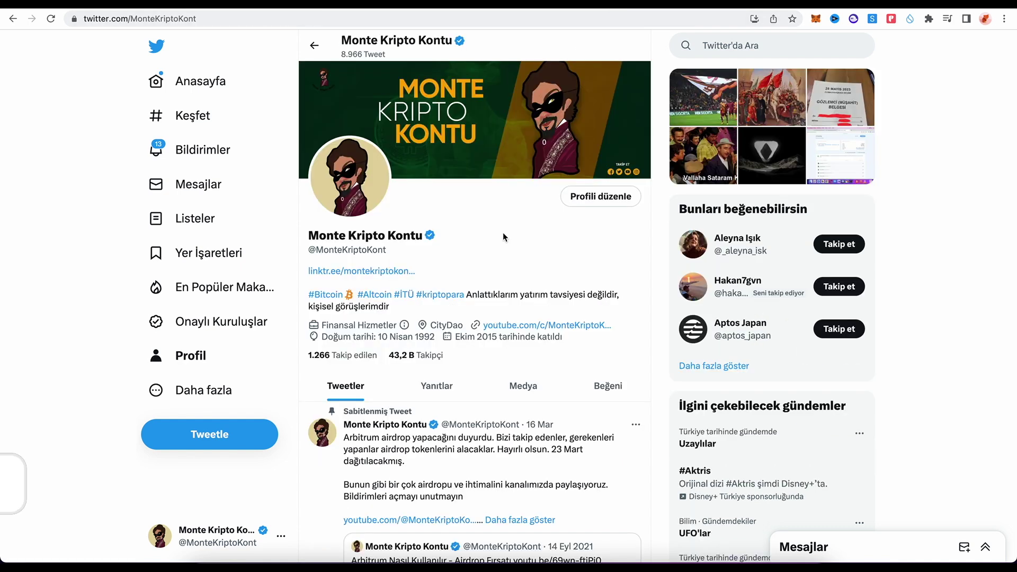
# - View the pinned Arbitrum airdrop tweet thread on the Monte Kripto Kontu Twitter profile, and return to the top of the profile
pyautogui.scroll(-3, 503, 233)
pyautogui.scroll(-5, 503, 237)
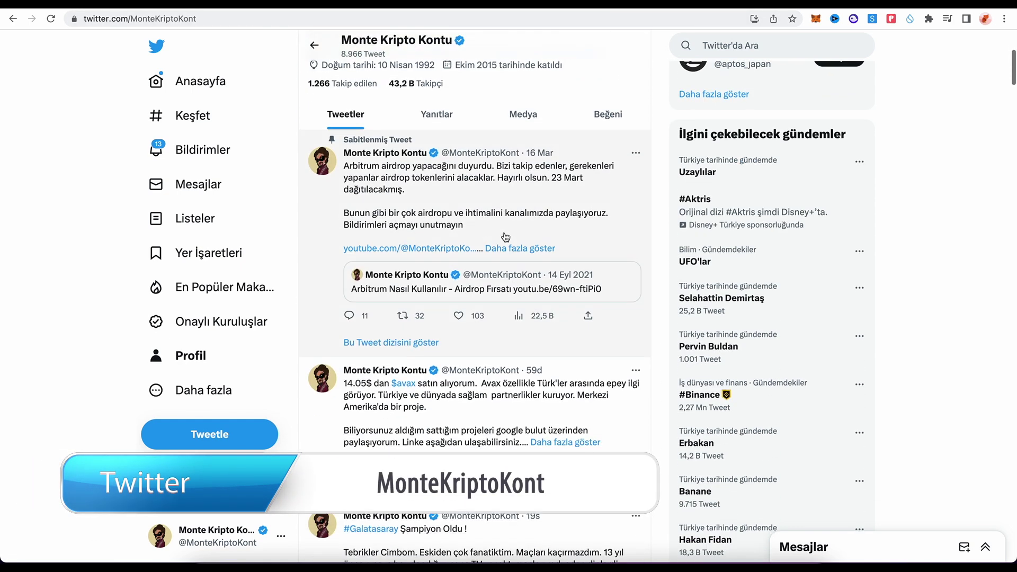
pyautogui.scroll(1, 552, 347)
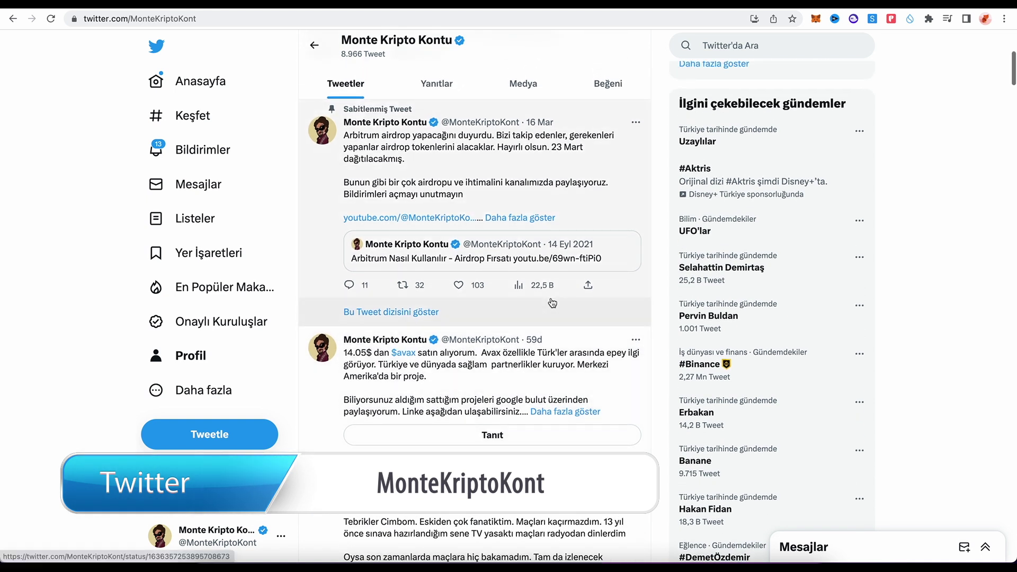
pyautogui.click(508, 171)
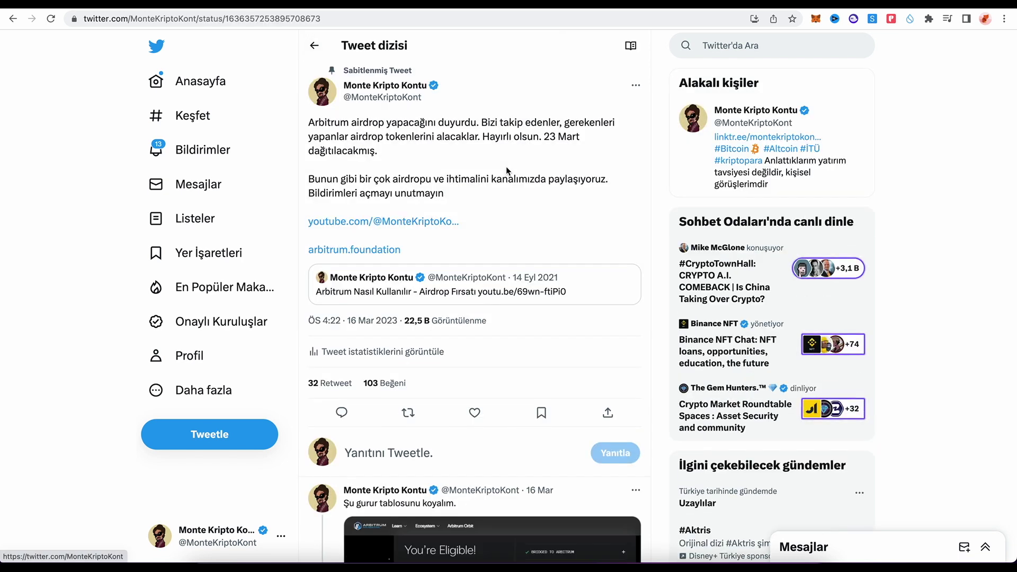
pyautogui.click(319, 46)
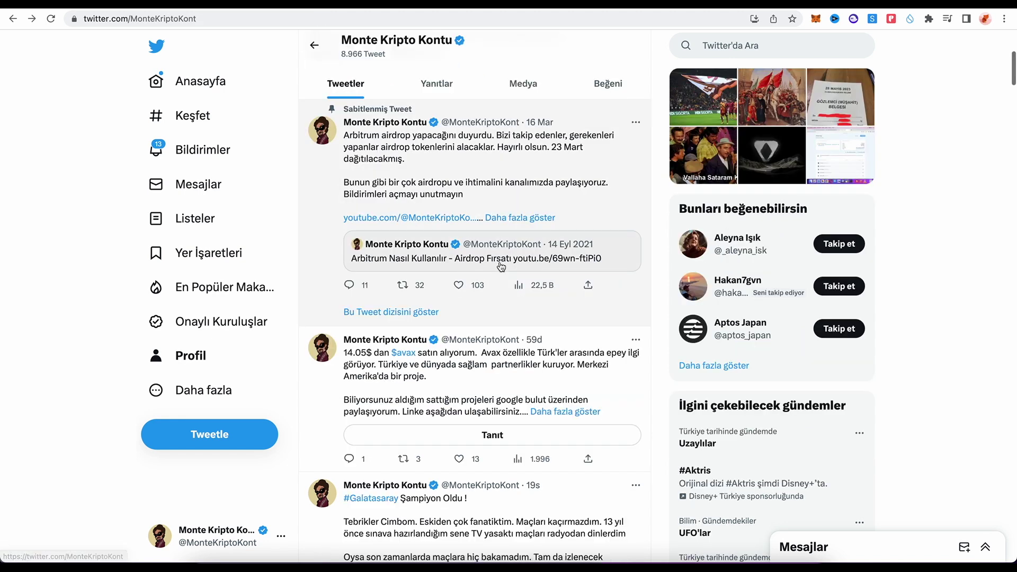
pyautogui.scroll(5, 439, 321)
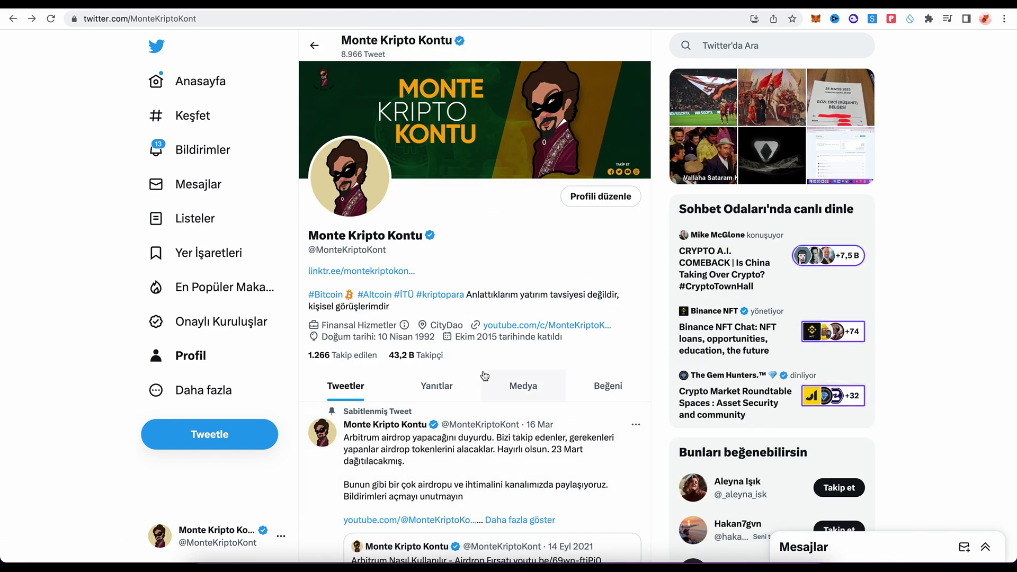